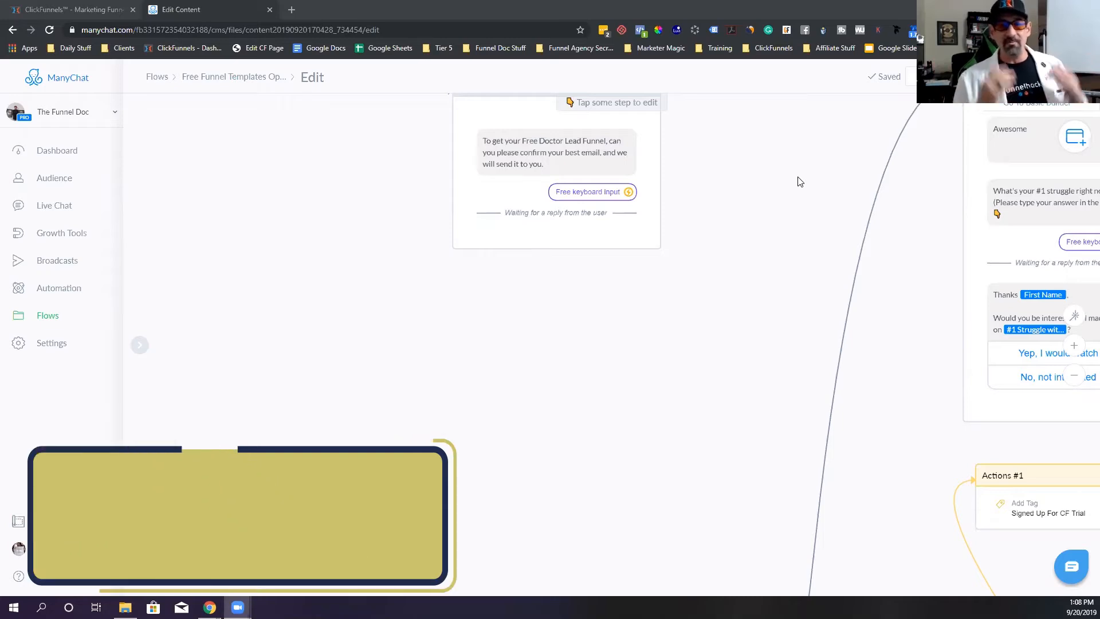
Open the Send Message #2 step and review the settings of its free keyboard input.
{"action": "scroll", "coordinate": [779, 202], "scroll_direction": "down", "scroll_amount": 5}
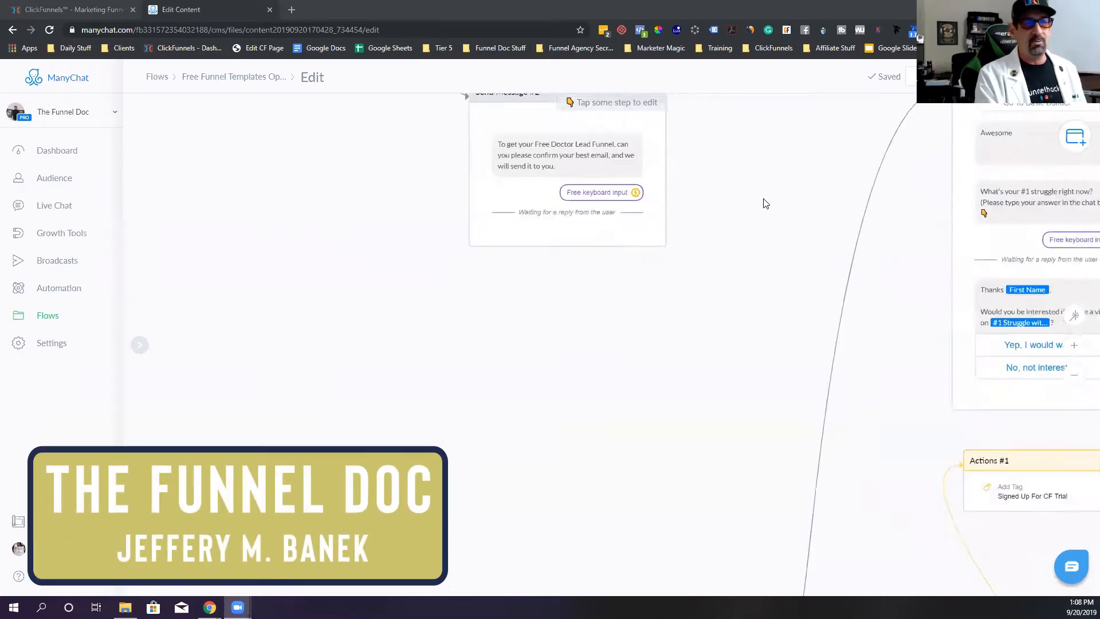
{"action": "scroll", "coordinate": [751, 177], "scroll_direction": "up", "scroll_amount": 8}
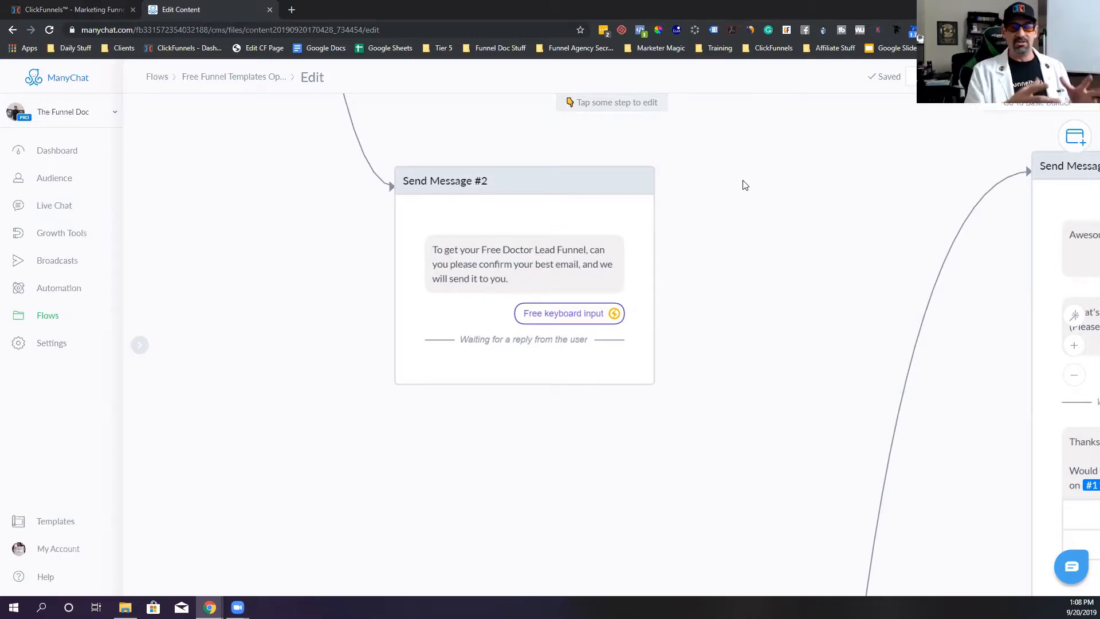
{"action": "left_click", "coordinate": [510, 260]}
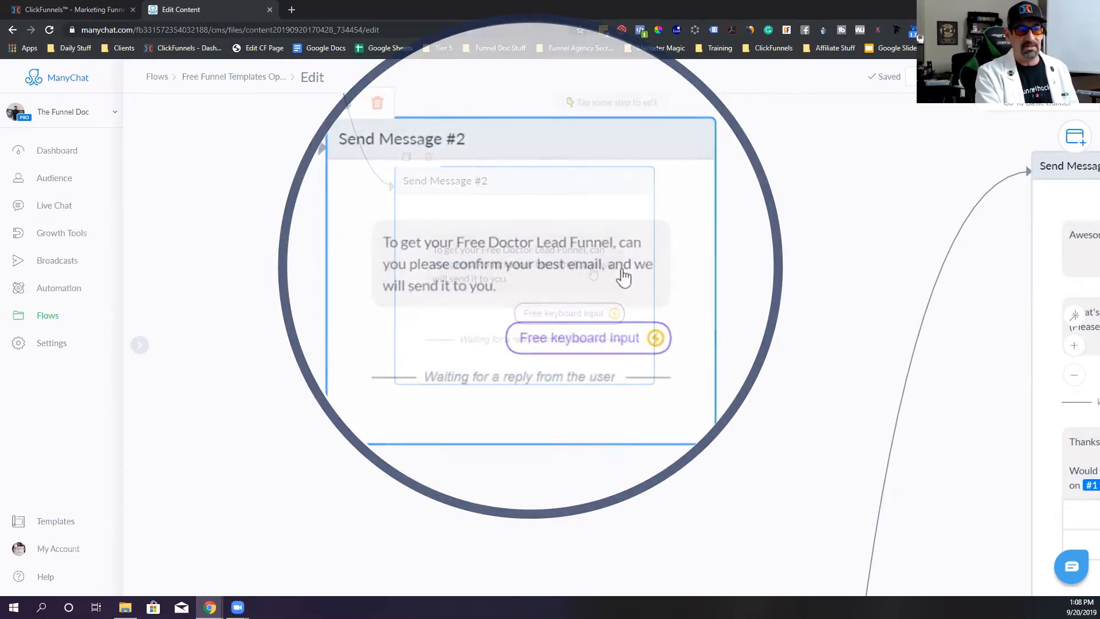
{"action": "left_click", "coordinate": [559, 318]}
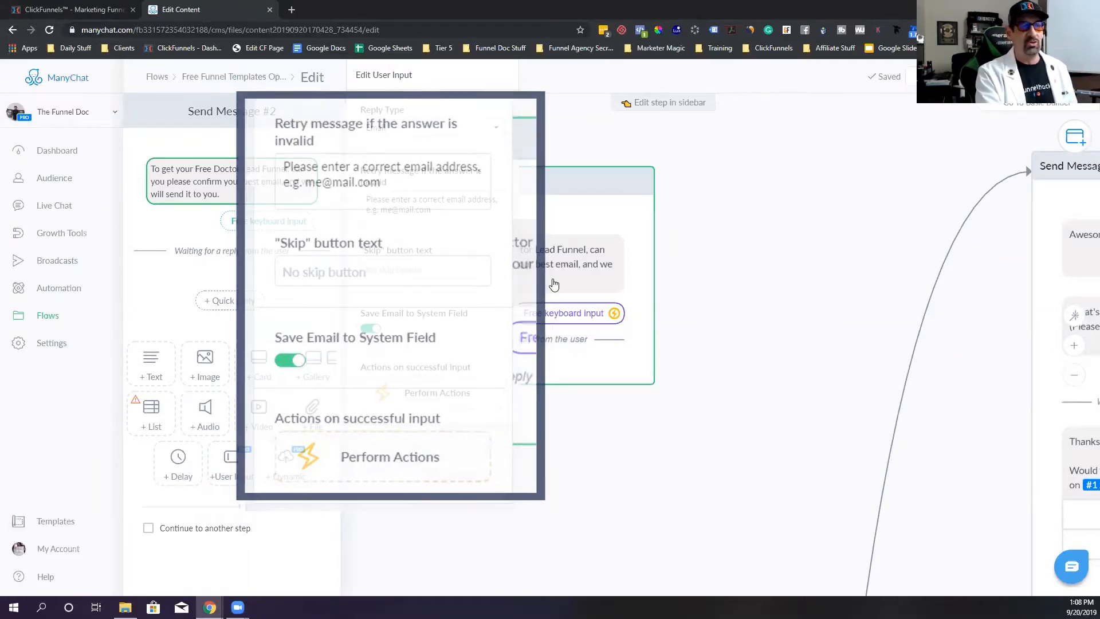
{"action": "left_click", "coordinate": [623, 394]}
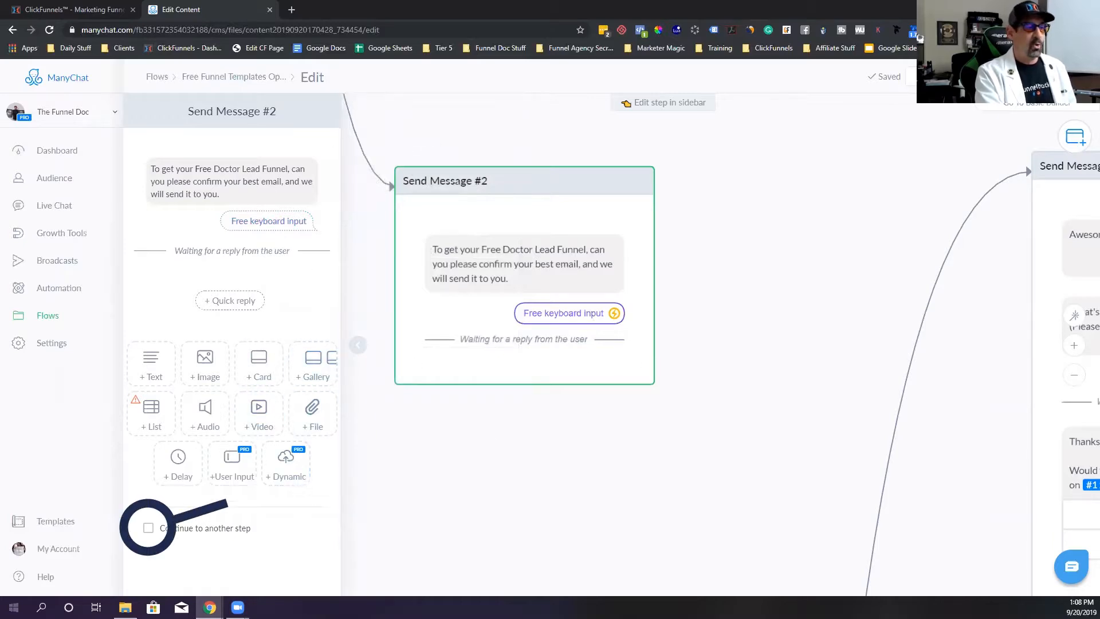
Make Send Message #2 continue automatically to a new Send Email step.
{"action": "left_click", "coordinate": [148, 528]}
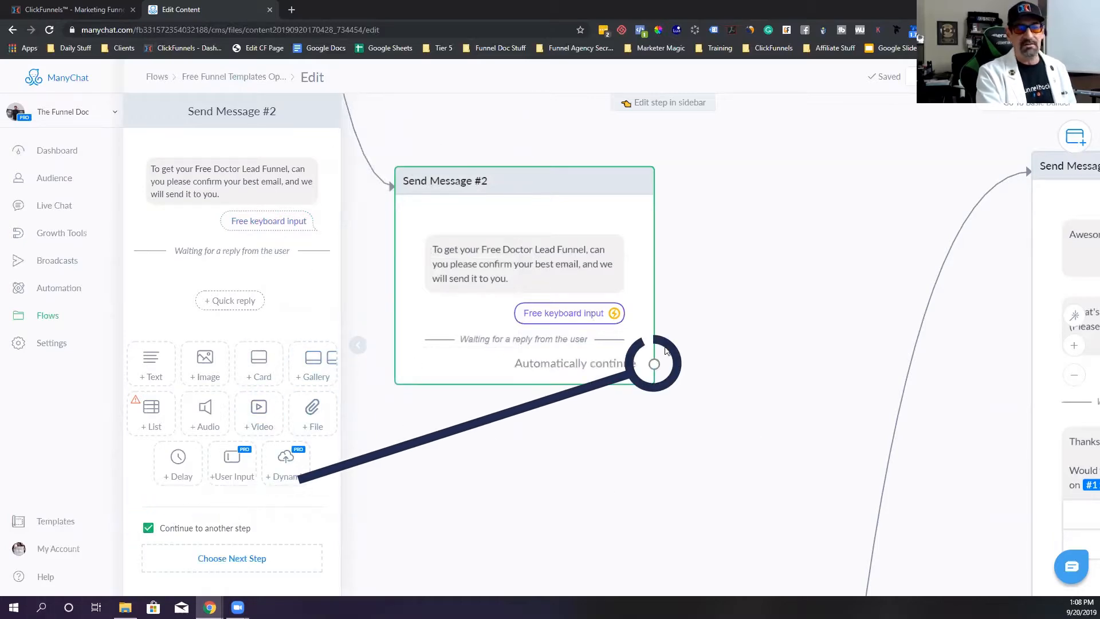
{"action": "left_click", "coordinate": [655, 365]}
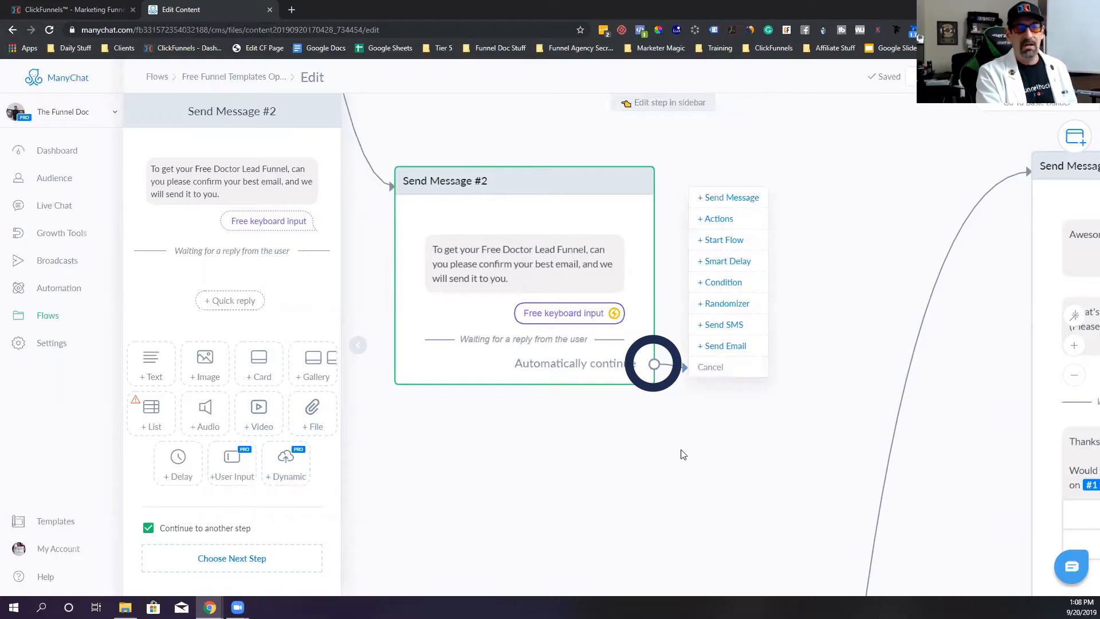
{"action": "left_click_drag", "start_coordinate": [688, 455], "coordinate": [693, 446]}
{"action": "left_click_drag", "start_coordinate": [658, 354], "coordinate": [634, 447]}
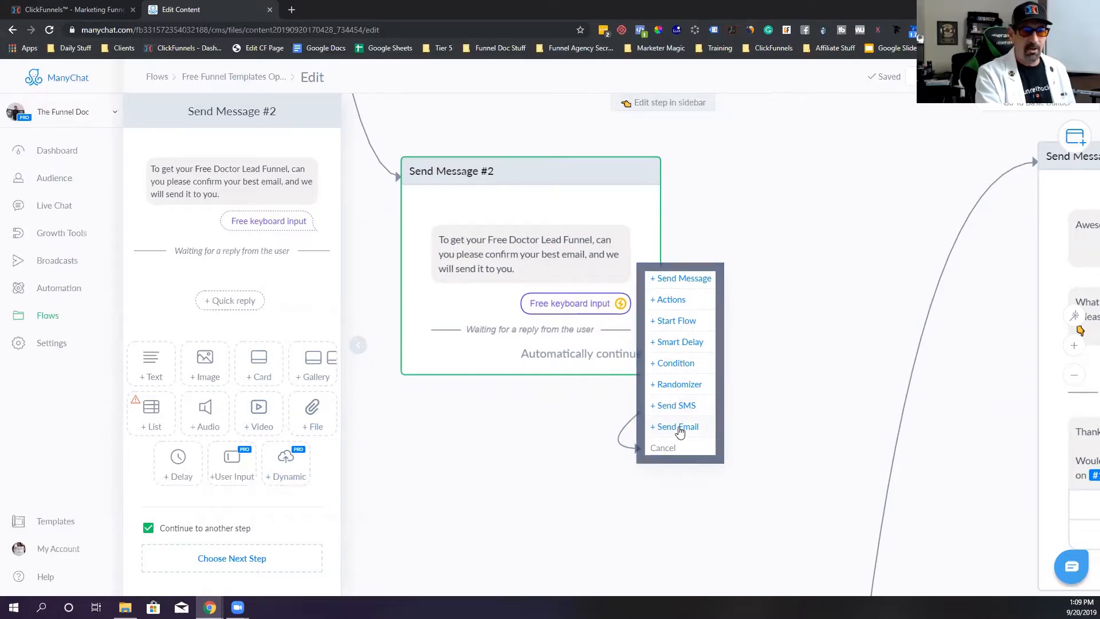
{"action": "left_click", "coordinate": [679, 429]}
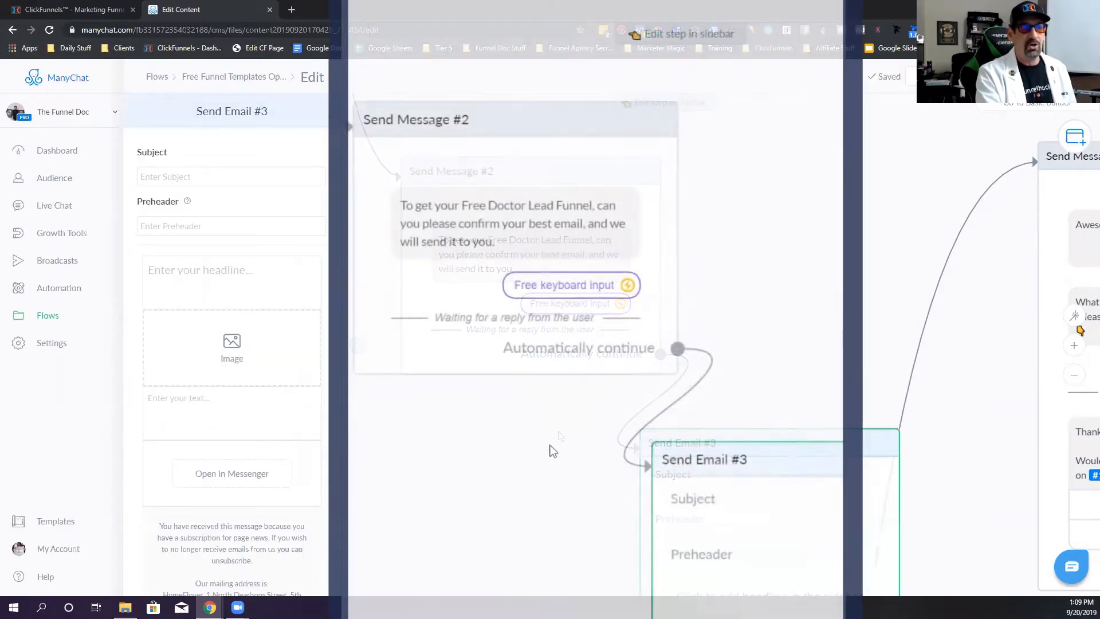
Position the new Send Email #3 step directly below the Send Message #2 step it follows.
{"action": "scroll", "coordinate": [559, 434], "scroll_direction": "down", "scroll_amount": 3}
{"action": "left_click_drag", "start_coordinate": [522, 481], "coordinate": [562, 182]}
{"action": "left_click_drag", "start_coordinate": [606, 263], "coordinate": [481, 184]}
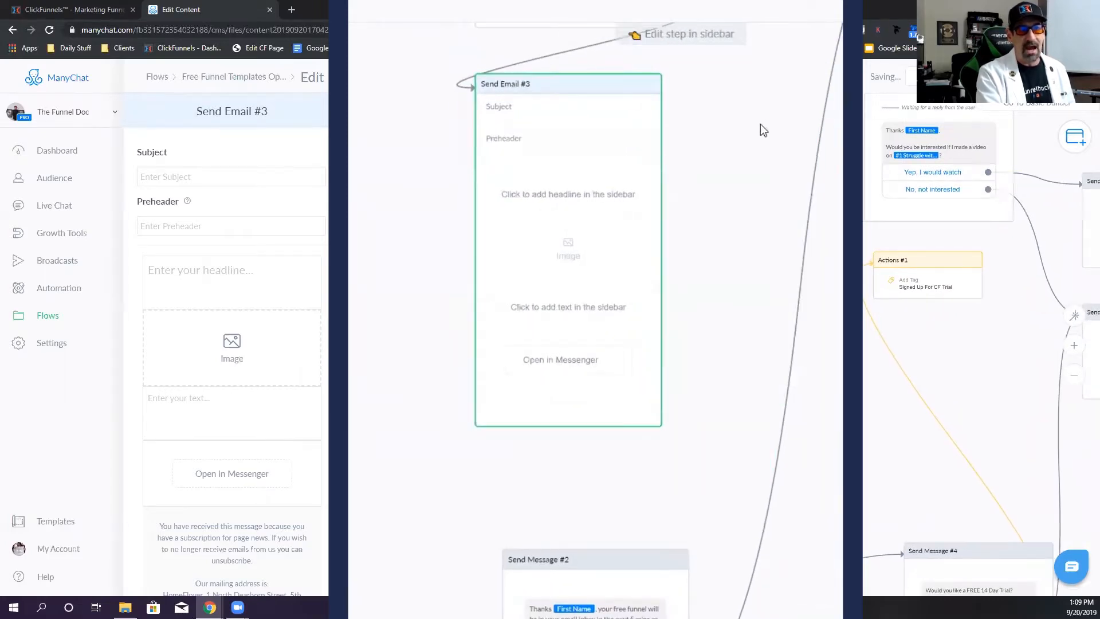
{"action": "scroll", "coordinate": [720, 158], "scroll_direction": "up", "scroll_amount": 1}
{"action": "scroll", "coordinate": [735, 124], "scroll_direction": "down", "scroll_amount": 1}
{"action": "left_click_drag", "start_coordinate": [736, 121], "coordinate": [725, 291]}
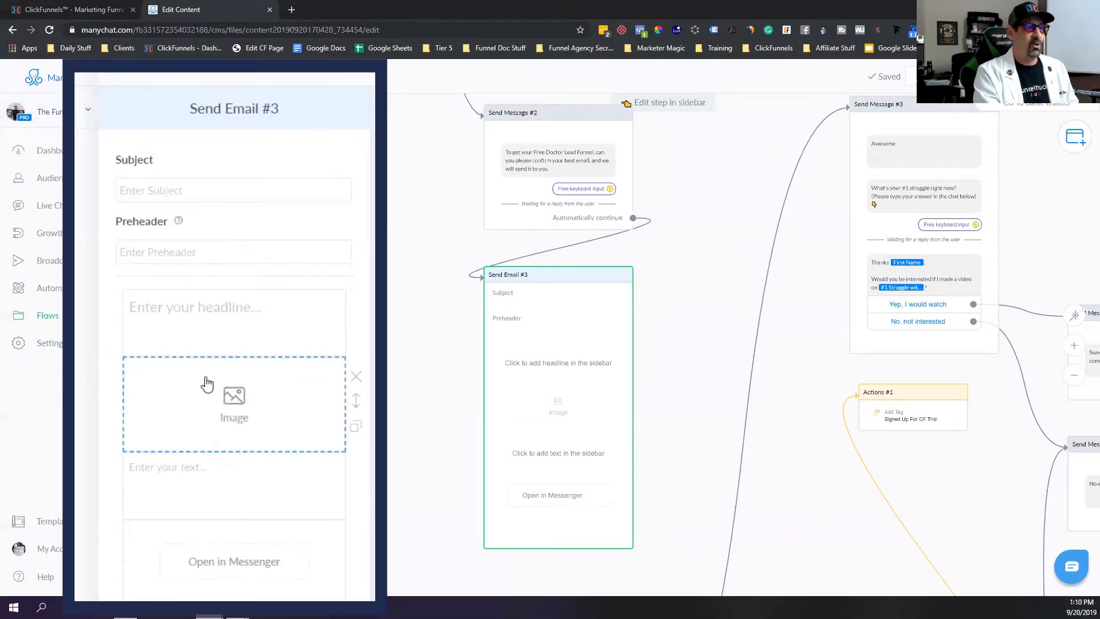
Enter "Here Is Your Free Doctor Lead Funnel!" as the headline of Send Email #3.
{"action": "left_click", "coordinate": [204, 312]}
{"action": "type", "text": "Here"}
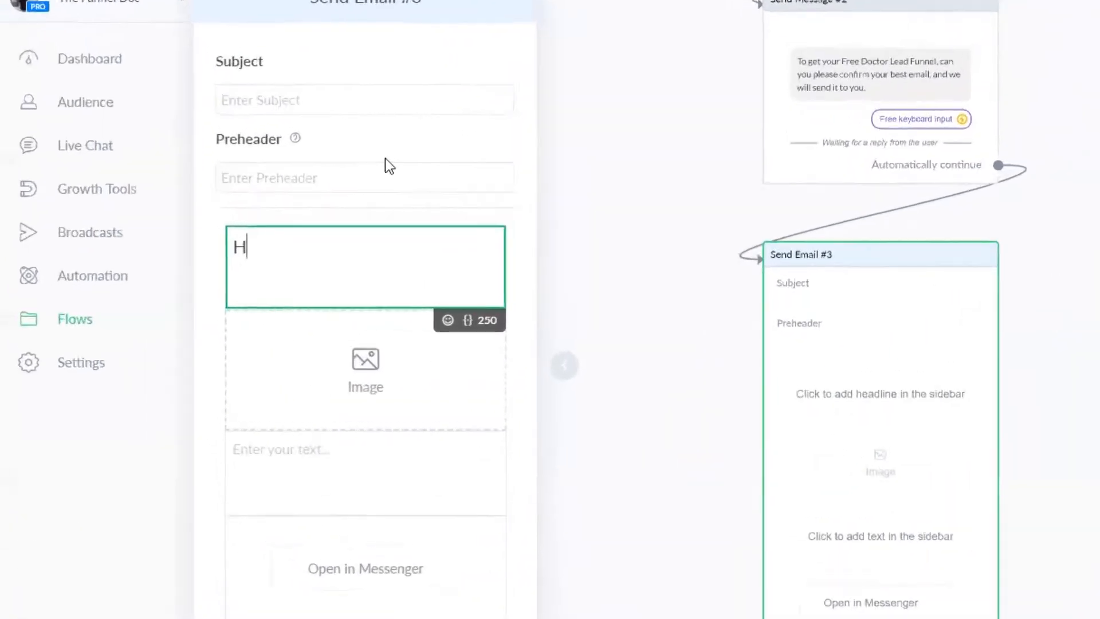
{"action": "type", "text": " Is Your "}
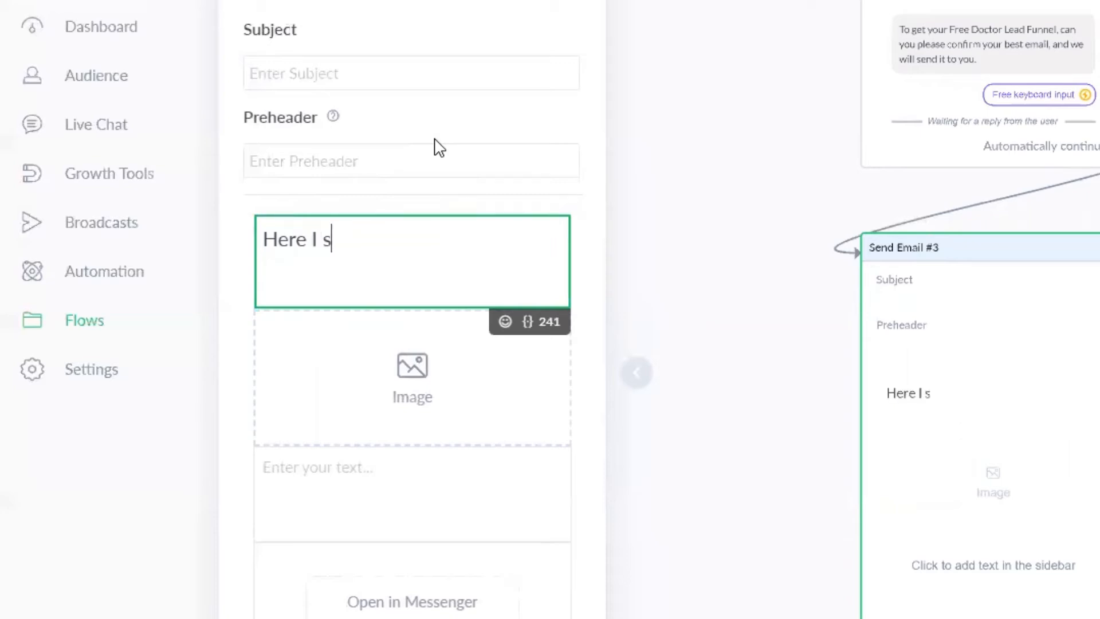
{"action": "type", "text": "Fre"}
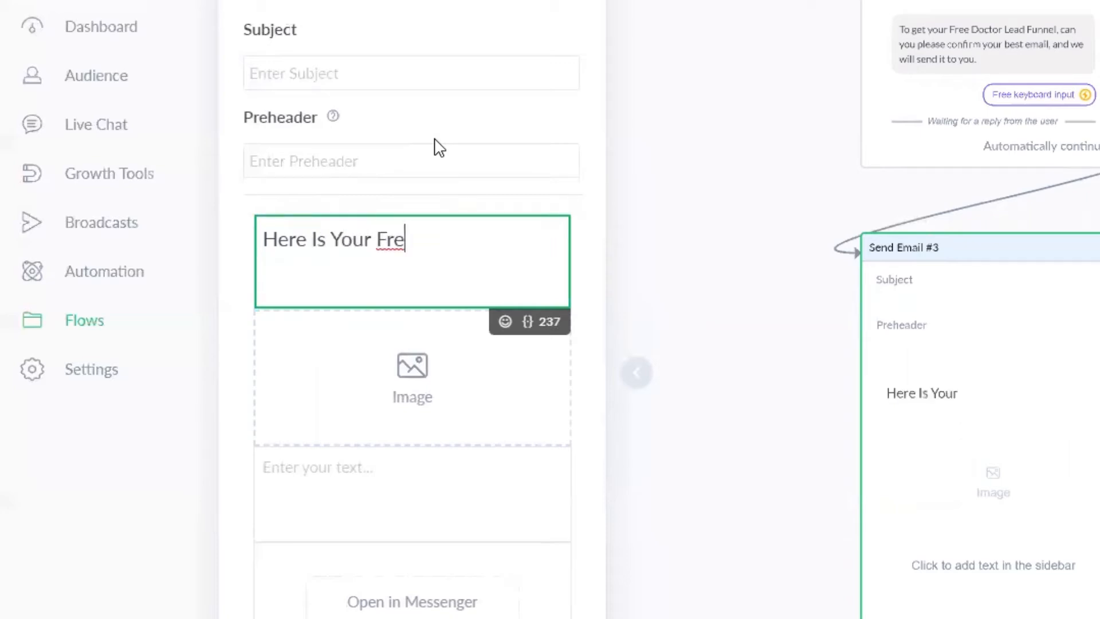
{"action": "type", "text": "e Doct"}
{"action": "key", "text": "BackSpace"}
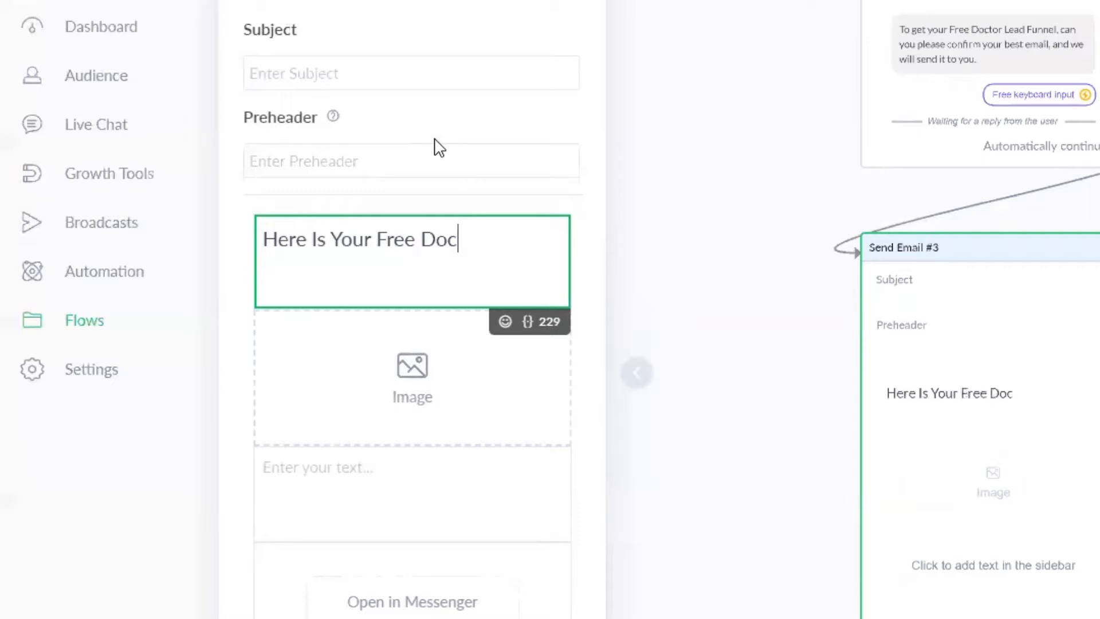
{"action": "type", "text": "tor L"}
{"action": "type", "text": "ead"}
{"action": "key", "text": "BackSpace"}
{"action": "type", "text": "ad Fu"}
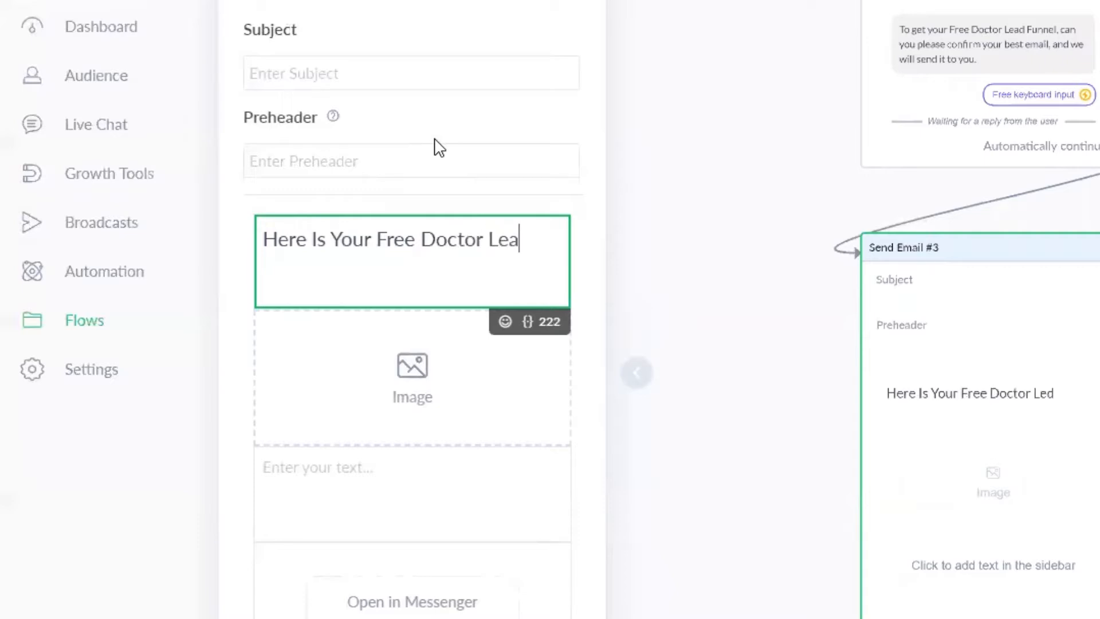
{"action": "type", "text": "nnel!"}
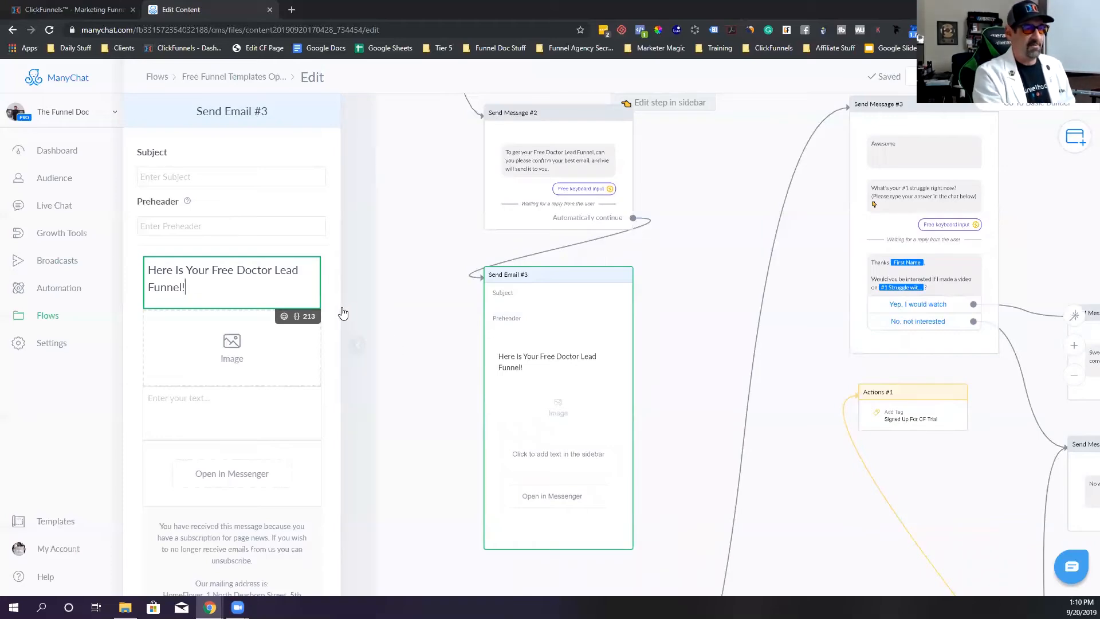
Add a laughing smiley emoji to the end of the email headline.
{"action": "left_click", "coordinate": [284, 317]}
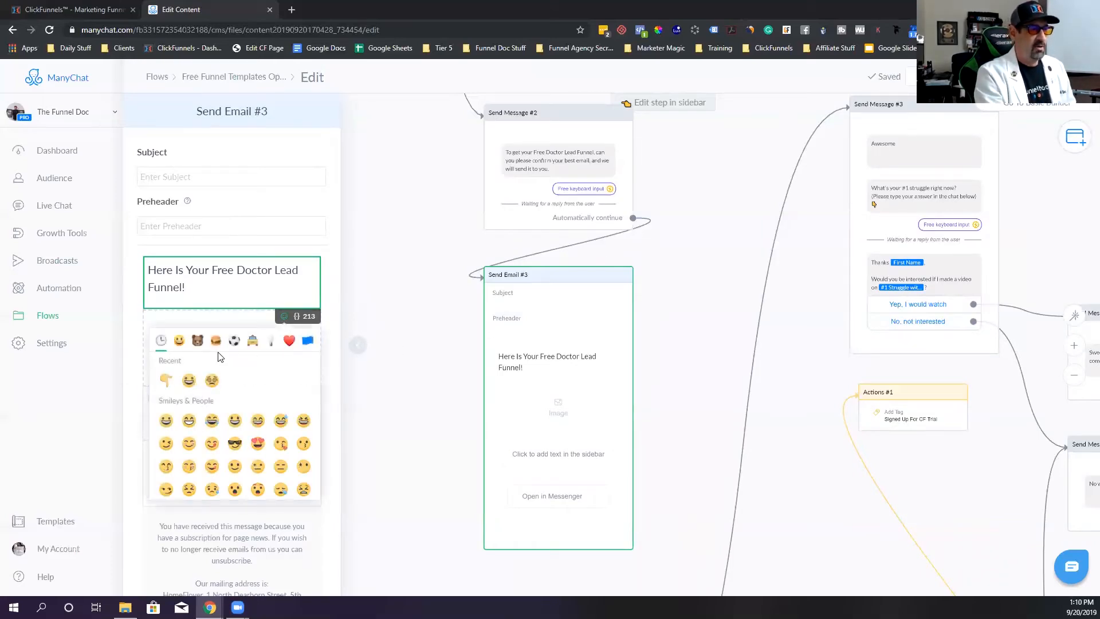
{"action": "left_click", "coordinate": [189, 381]}
{"action": "left_click", "coordinate": [240, 290]}
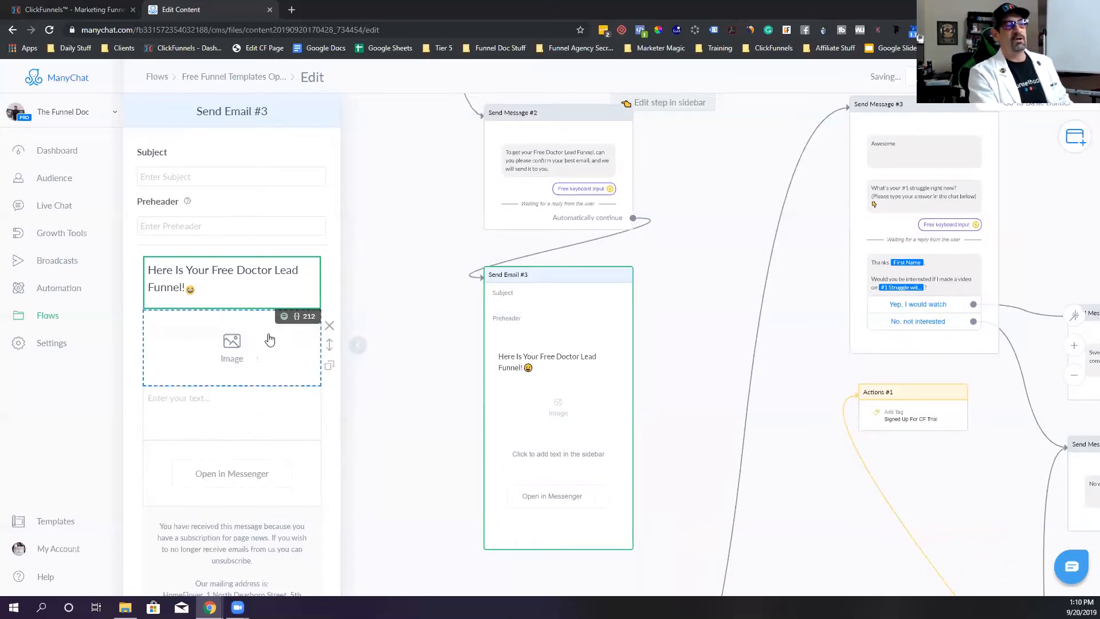
Upload the Free Funnels banner picture into the image block of Send Email #3.
{"action": "left_click", "coordinate": [237, 343]}
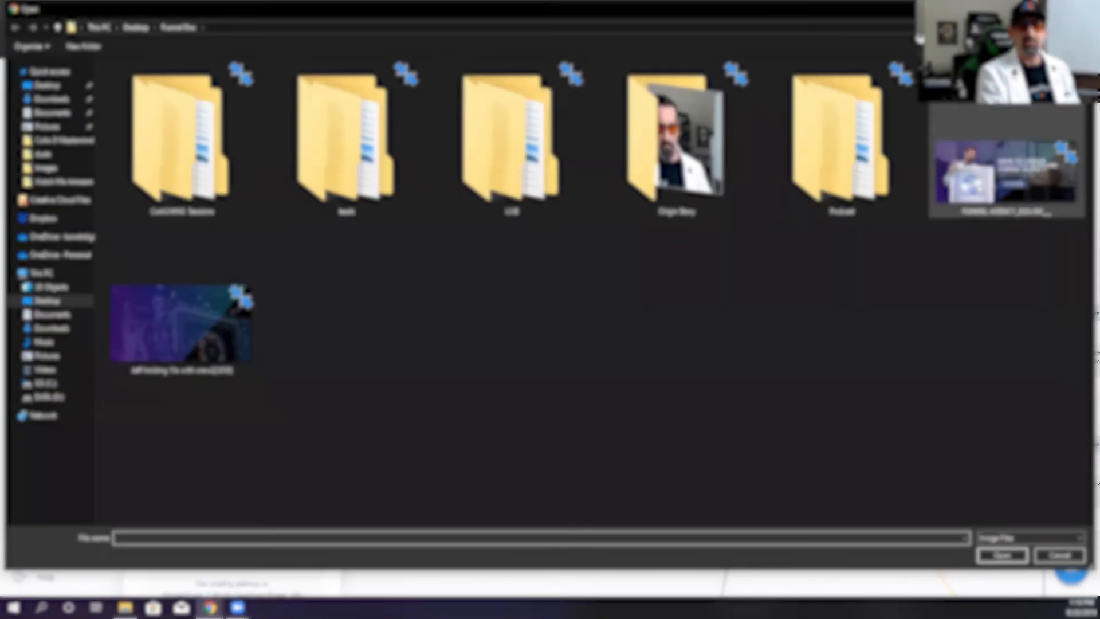
{"action": "left_click", "coordinate": [136, 28]}
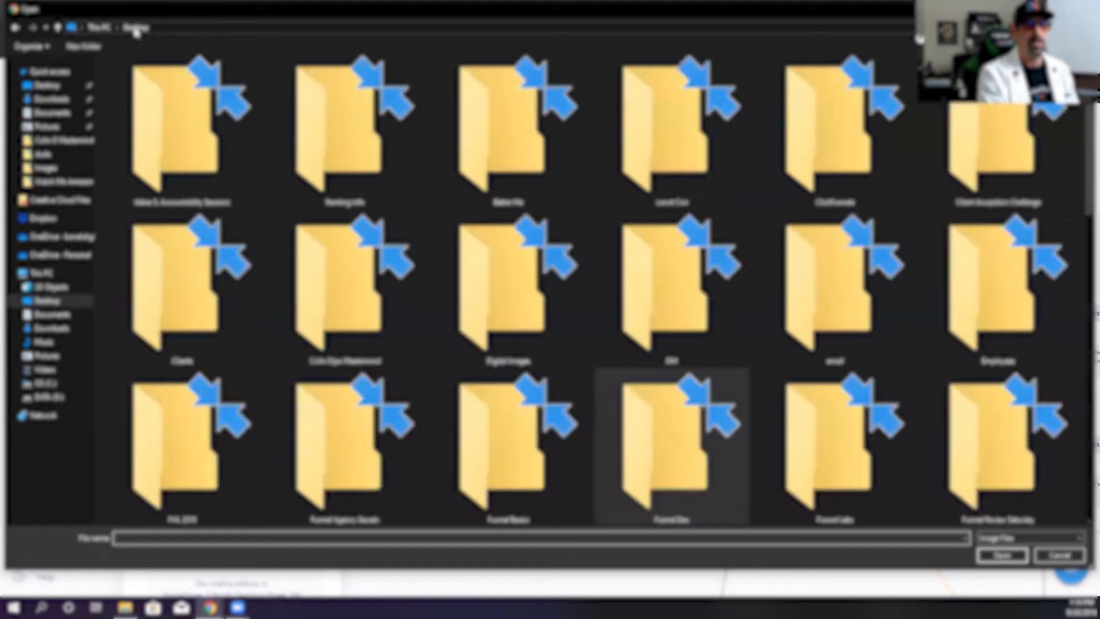
{"action": "double_click", "coordinate": [670, 137]}
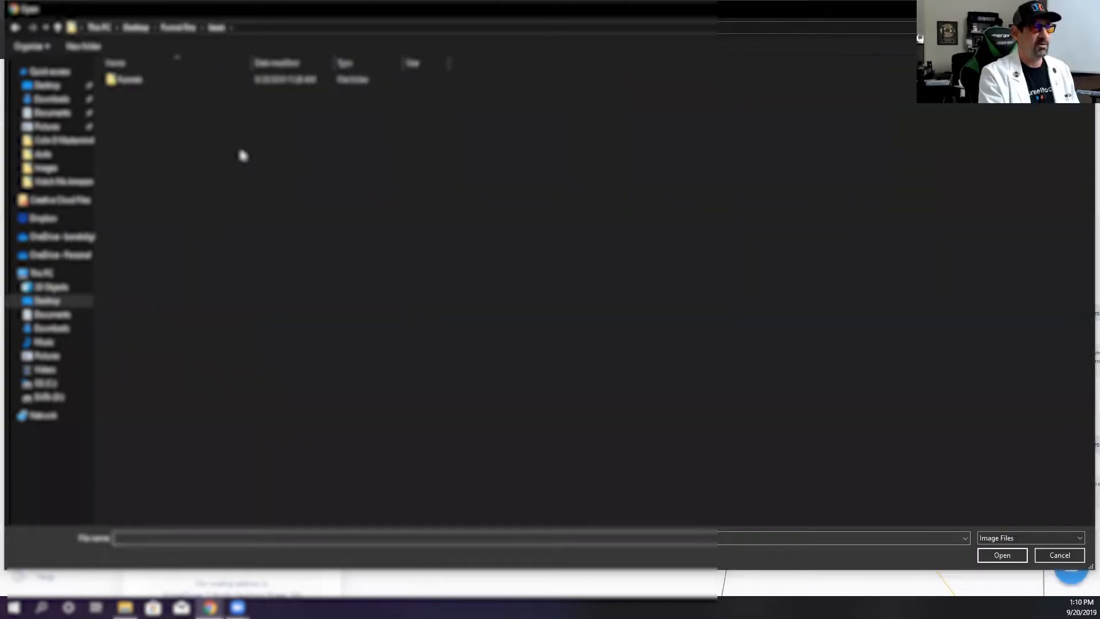
{"action": "double_click", "coordinate": [156, 85]}
{"action": "double_click", "coordinate": [147, 105]}
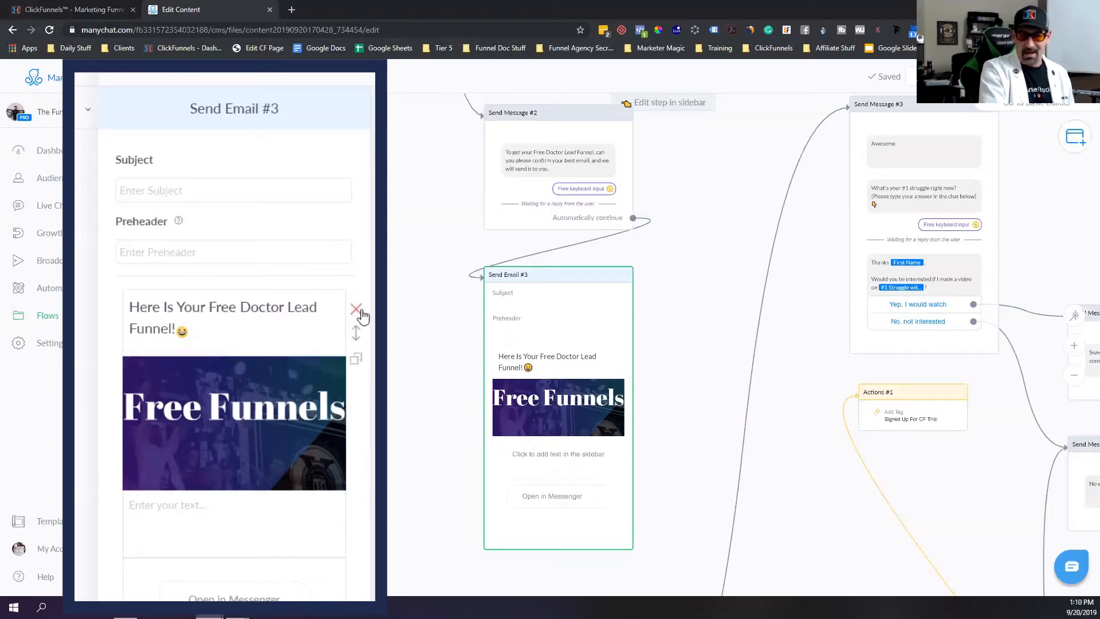
Delete the headline block and the Open in Messenger button block from Send Email #3.
{"action": "left_click", "coordinate": [356, 310]}
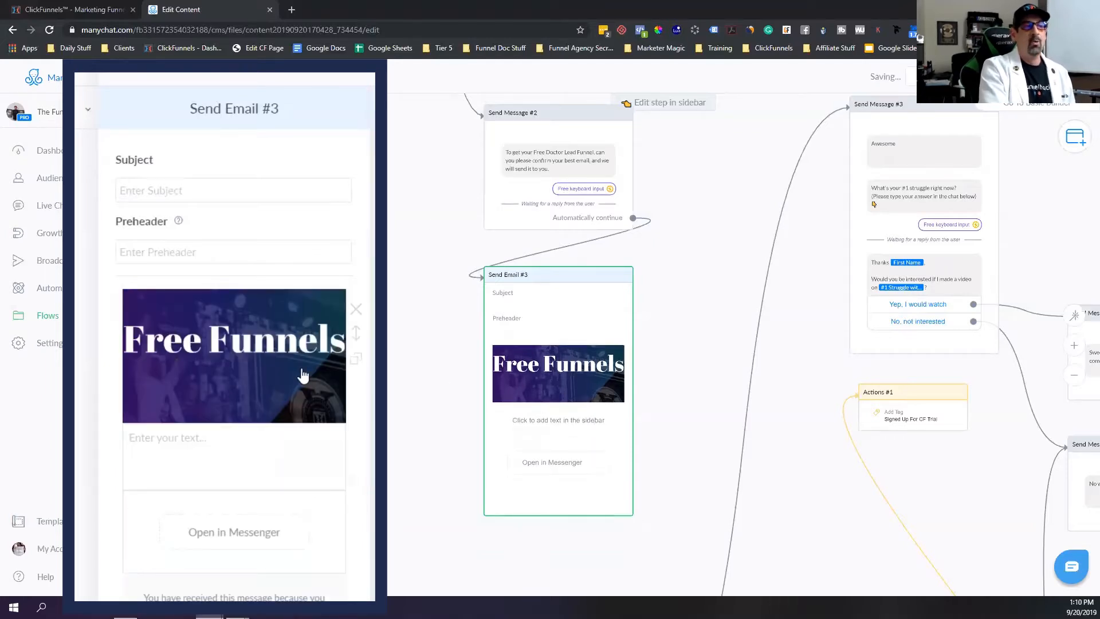
{"action": "left_click", "coordinate": [193, 459]}
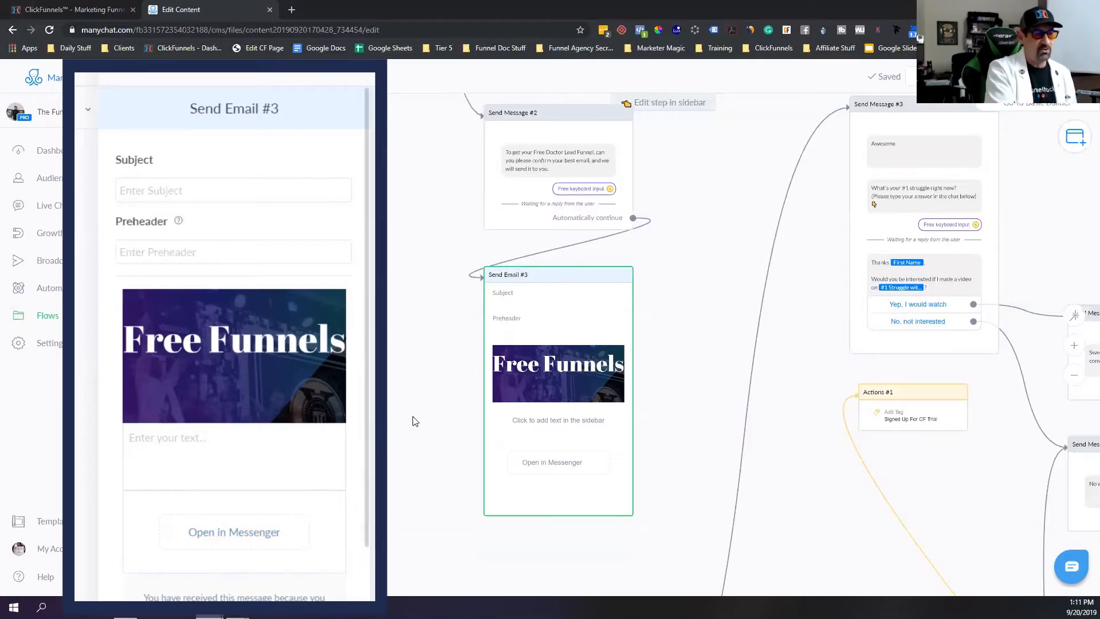
{"action": "left_click", "coordinate": [253, 451]}
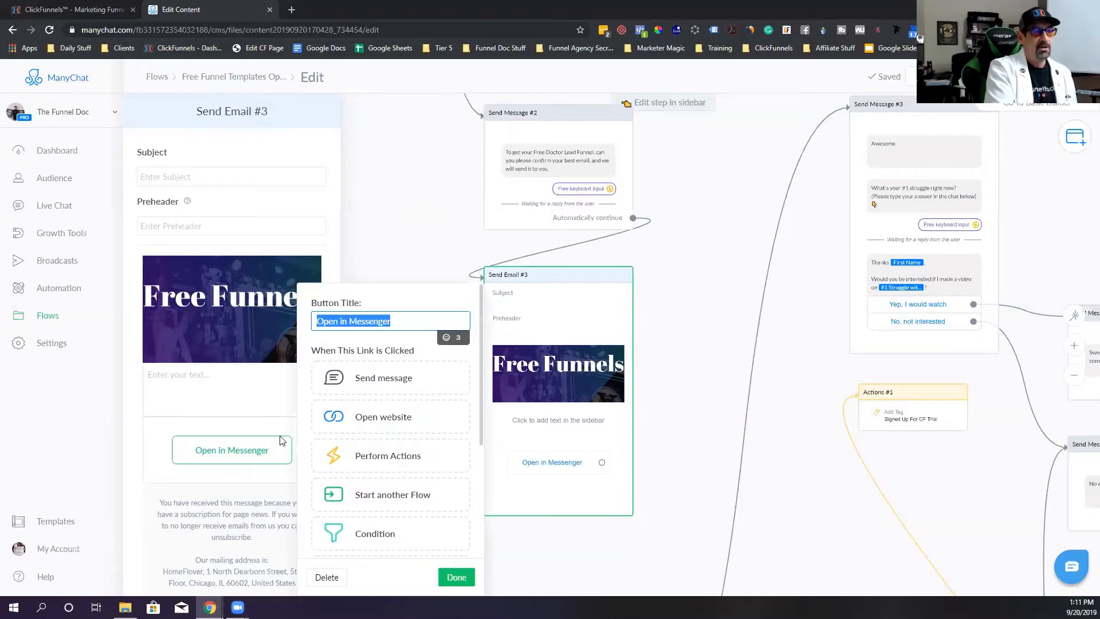
{"action": "scroll", "coordinate": [417, 365], "scroll_direction": "down", "scroll_amount": 5}
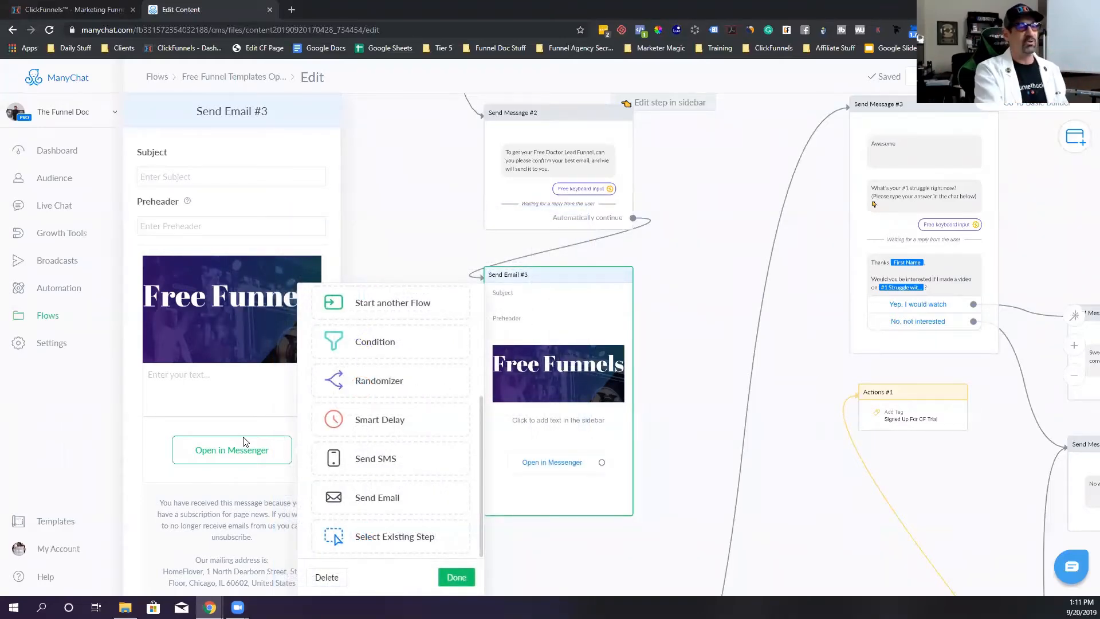
{"action": "left_click", "coordinate": [132, 389]}
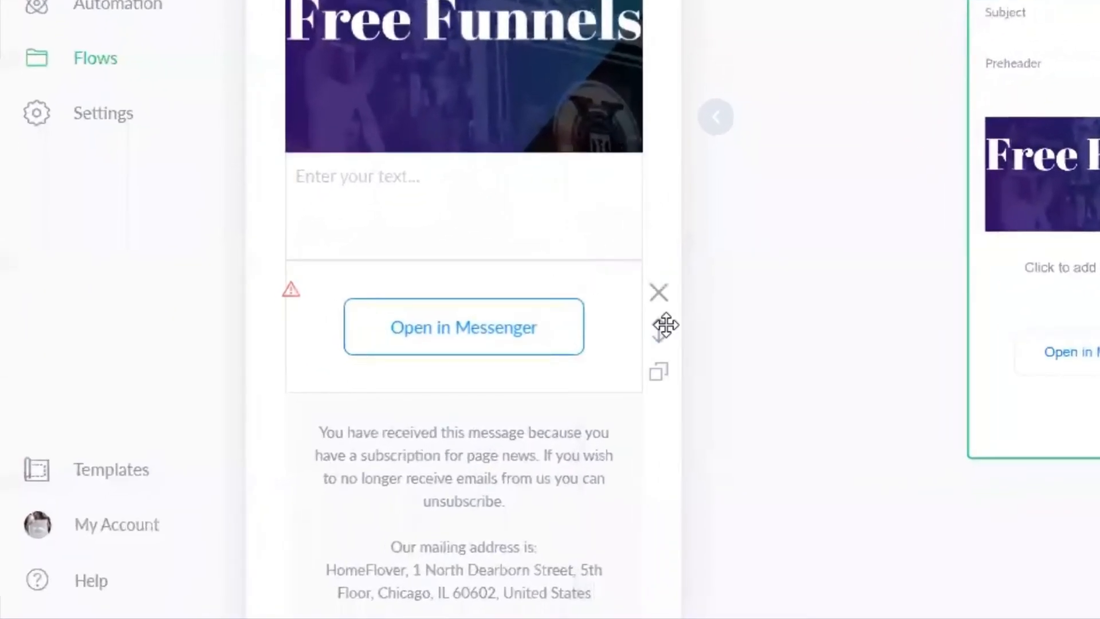
{"action": "left_click", "coordinate": [658, 294]}
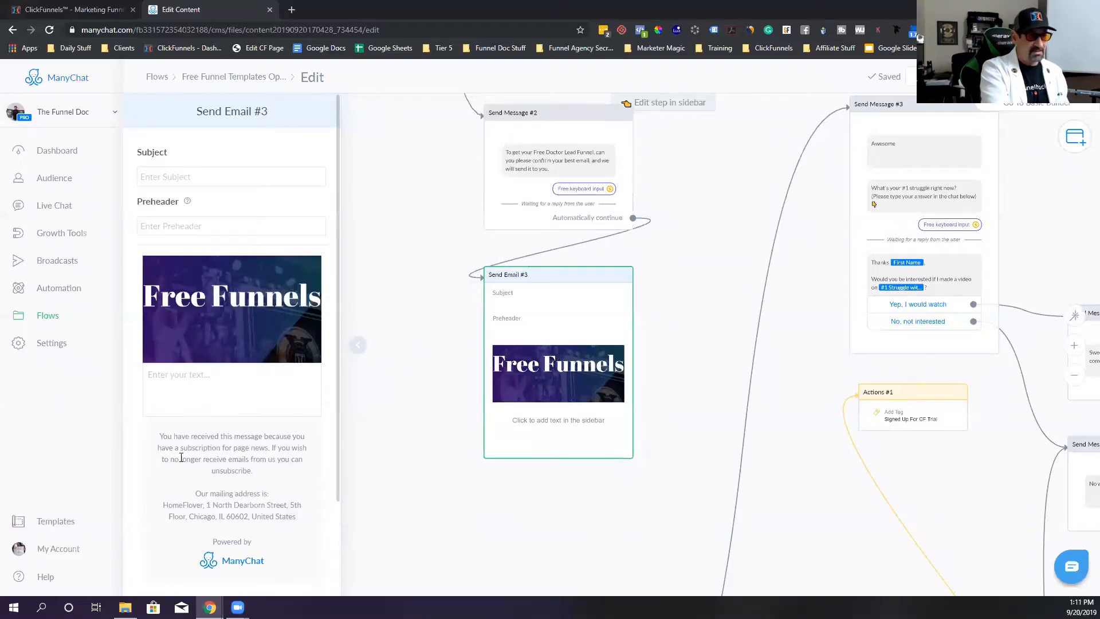
Open the existing email step for the Free Gym Lead Funnel elsewhere in the flow.
{"action": "scroll", "coordinate": [716, 391], "scroll_direction": "up", "scroll_amount": 3}
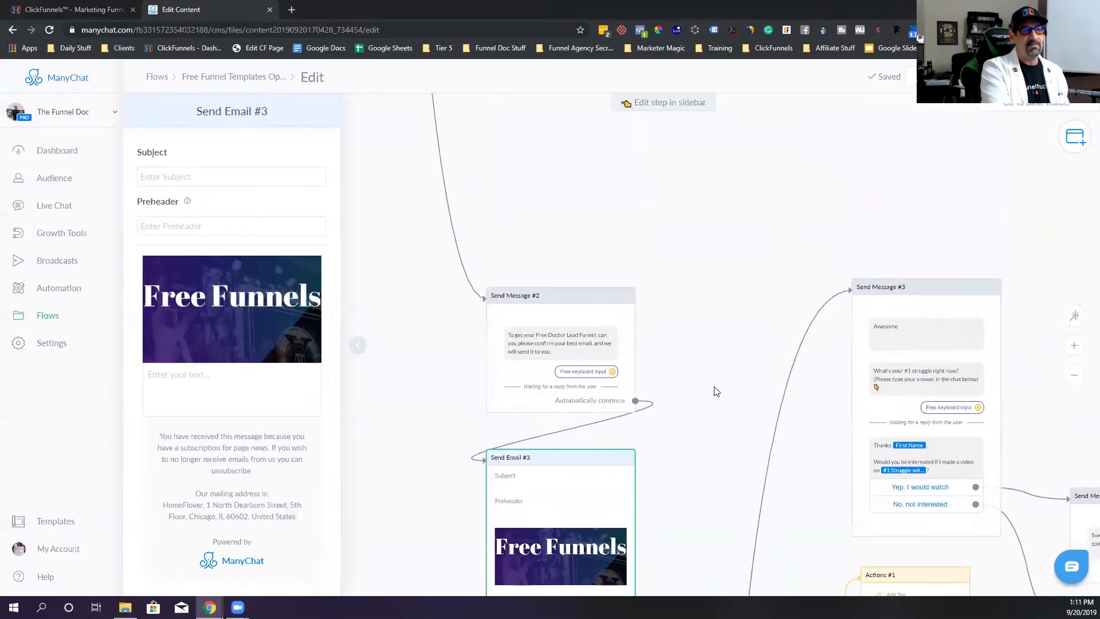
{"action": "left_click_drag", "start_coordinate": [716, 391], "coordinate": [692, 551]}
{"action": "scroll", "coordinate": [643, 258], "scroll_direction": "down", "scroll_amount": 5}
{"action": "left_click_drag", "start_coordinate": [669, 313], "coordinate": [664, 549]}
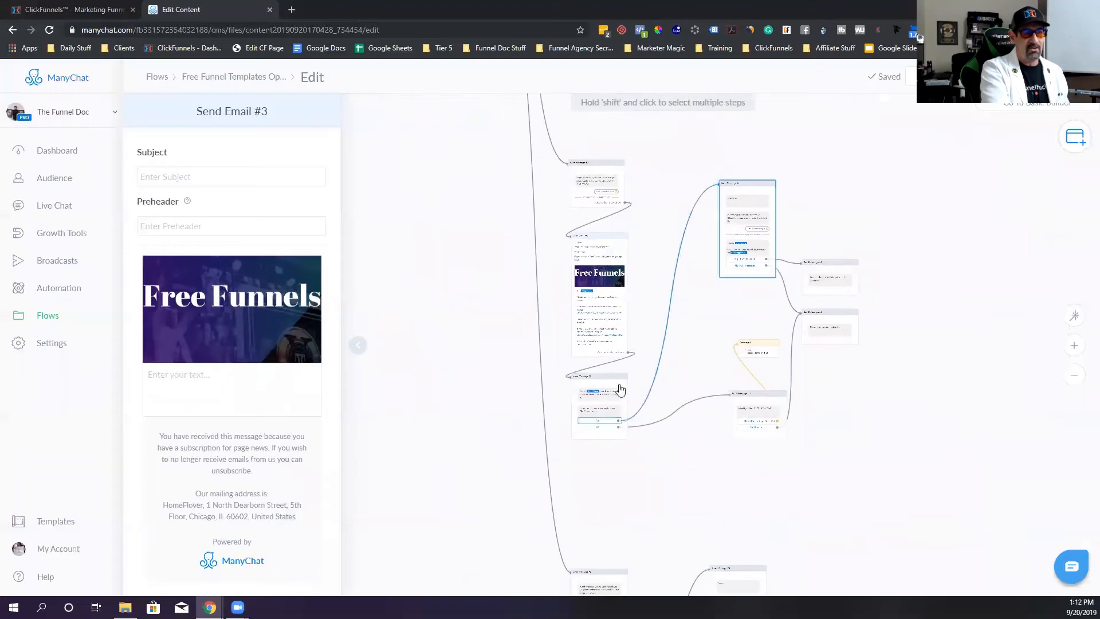
{"action": "left_click", "coordinate": [608, 307]}
{"action": "scroll", "coordinate": [214, 129], "scroll_direction": "up", "scroll_amount": 4}
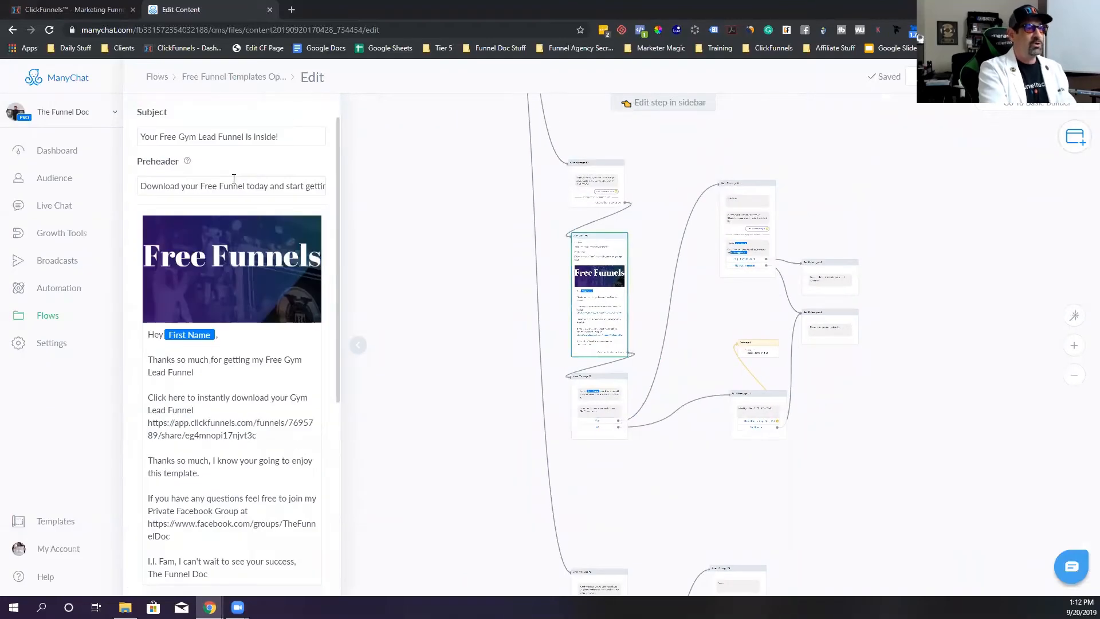
Copy the subject line of the Gym Lead Funnel email, leaving its original wording in place.
{"action": "double_click", "coordinate": [291, 140]}
{"action": "left_click", "coordinate": [166, 136]}
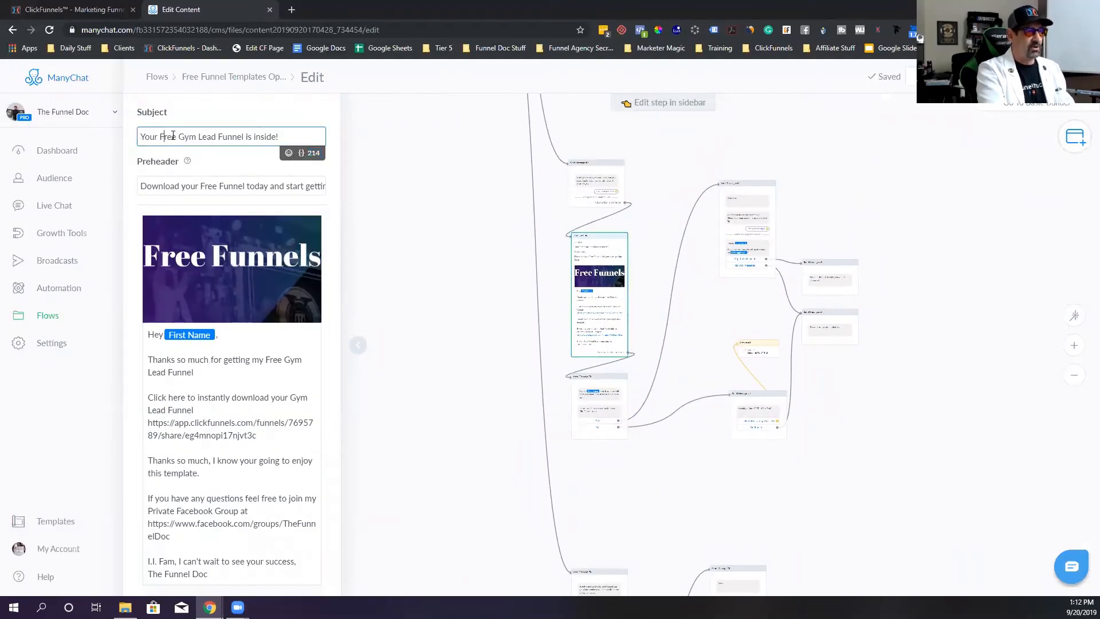
{"action": "key", "text": "ctrl+a"}
{"action": "type", "text": "c"}
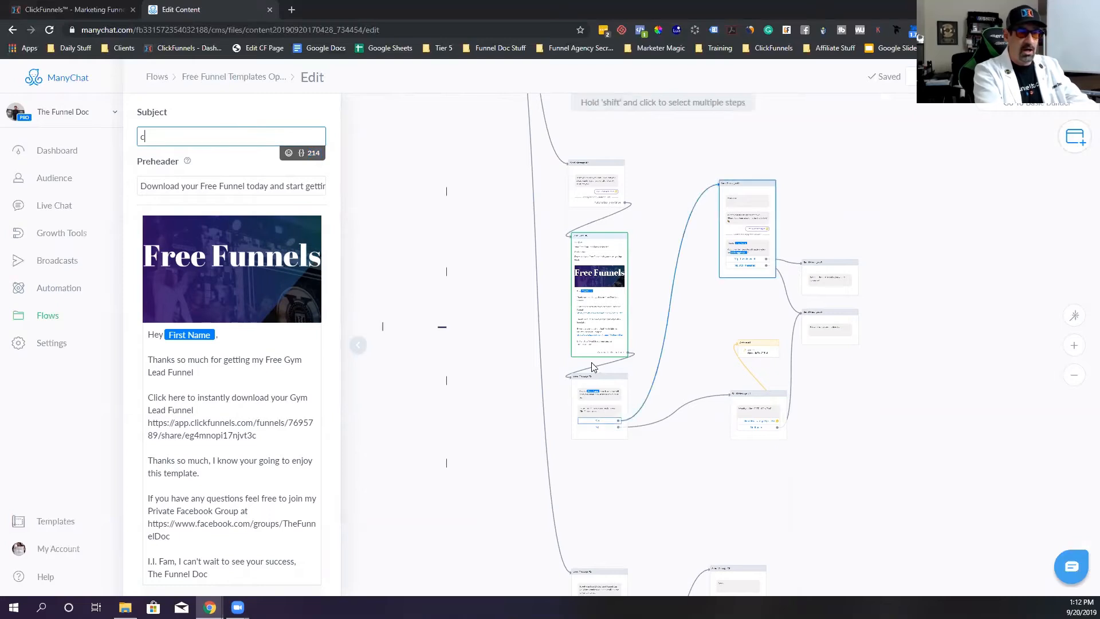
{"action": "scroll", "coordinate": [591, 362], "scroll_direction": "down", "scroll_amount": 2}
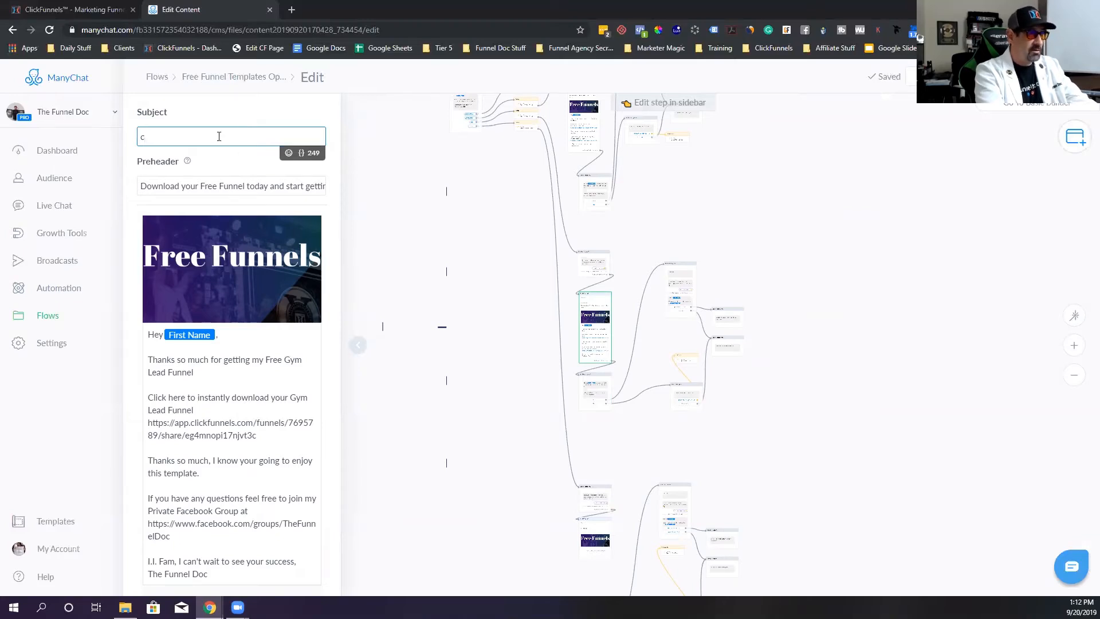
{"action": "key", "text": "ctrl+z"}
{"action": "key", "text": "ctrl+c"}
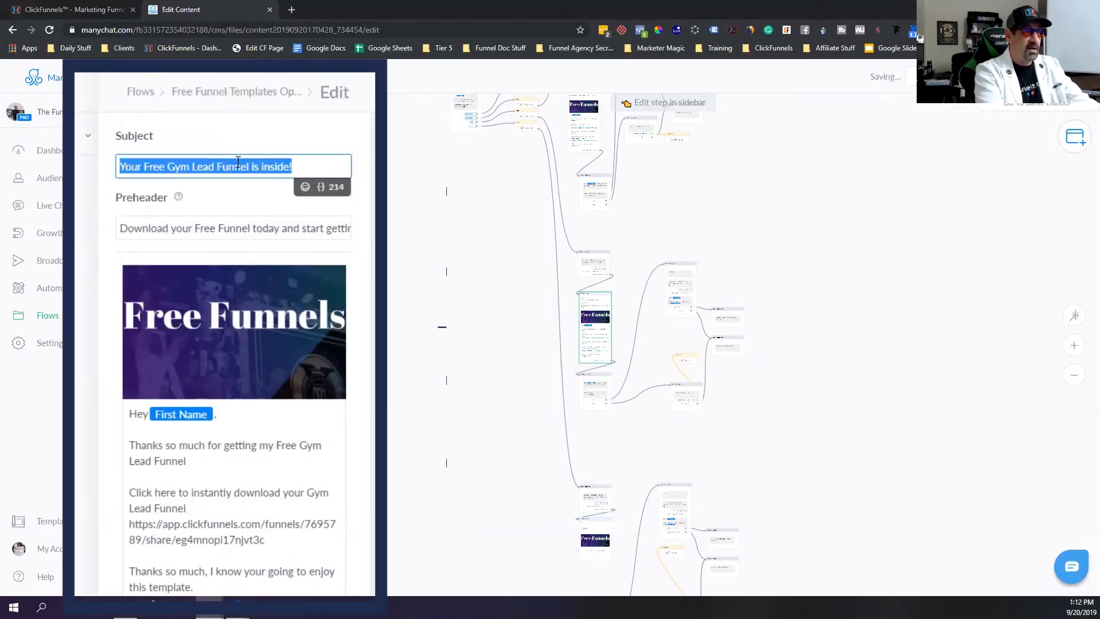
Paste the subject into Send Email #3 and reword it as "Your Free Doctor Lead Funnel is inside!".
{"action": "left_click", "coordinate": [595, 538]}
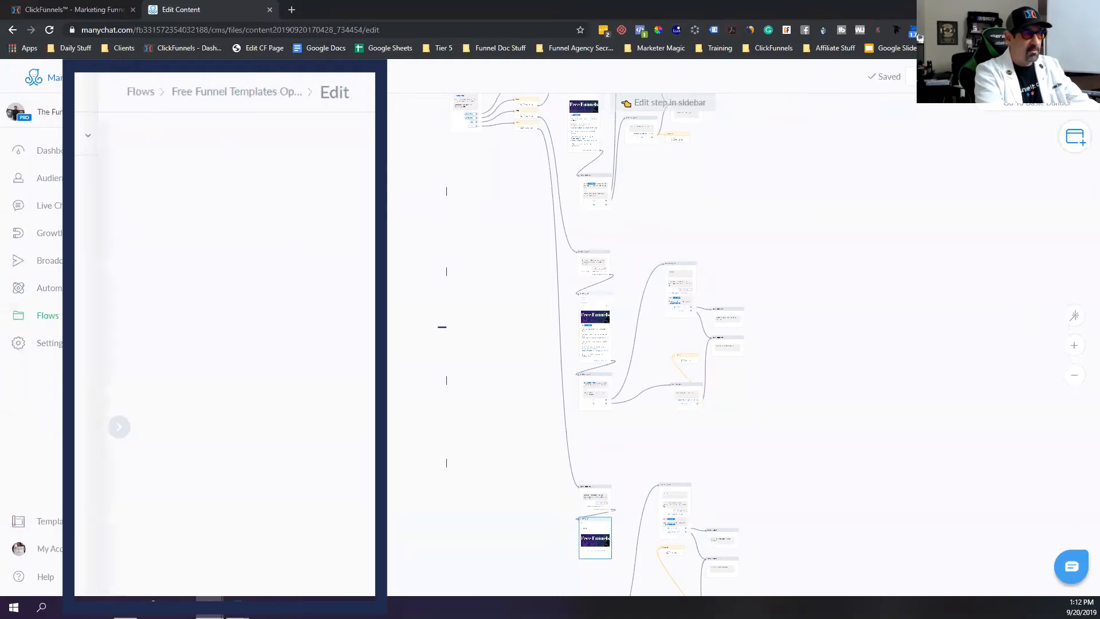
{"action": "left_click", "coordinate": [262, 222]}
{"action": "key", "text": "ctrl+v"}
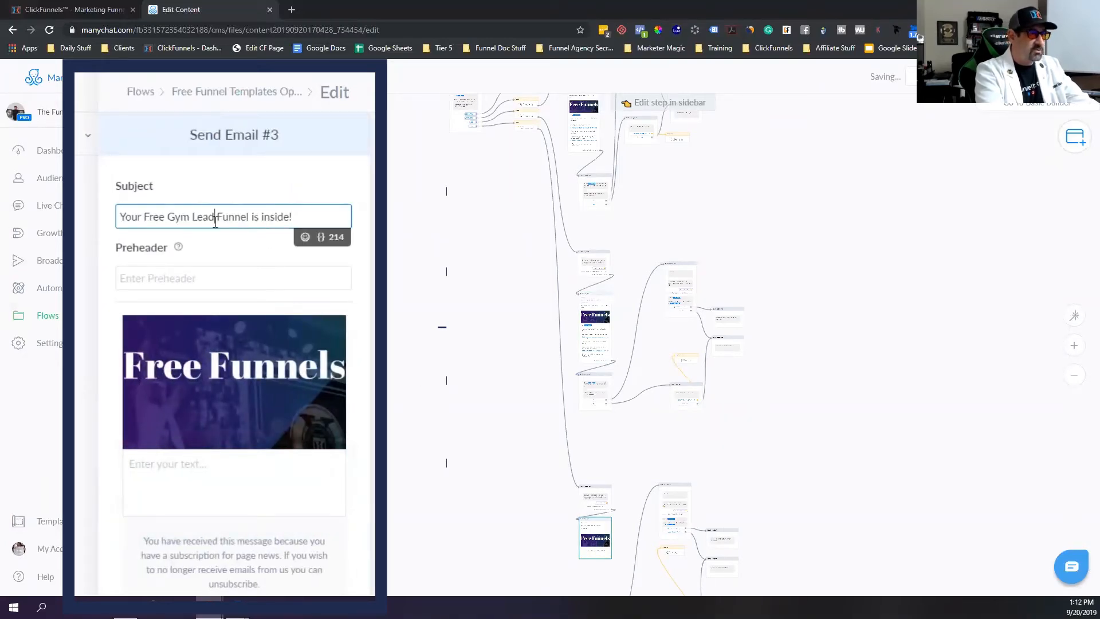
{"action": "left_click_drag", "start_coordinate": [191, 222], "coordinate": [165, 223]}
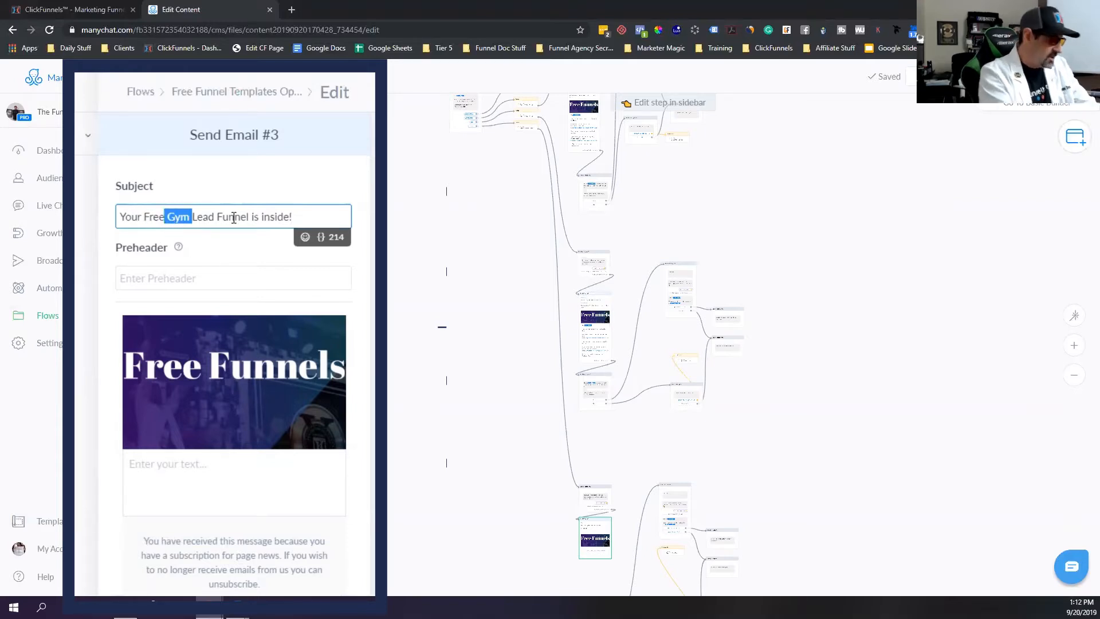
{"action": "type", "text": "Doctor"}
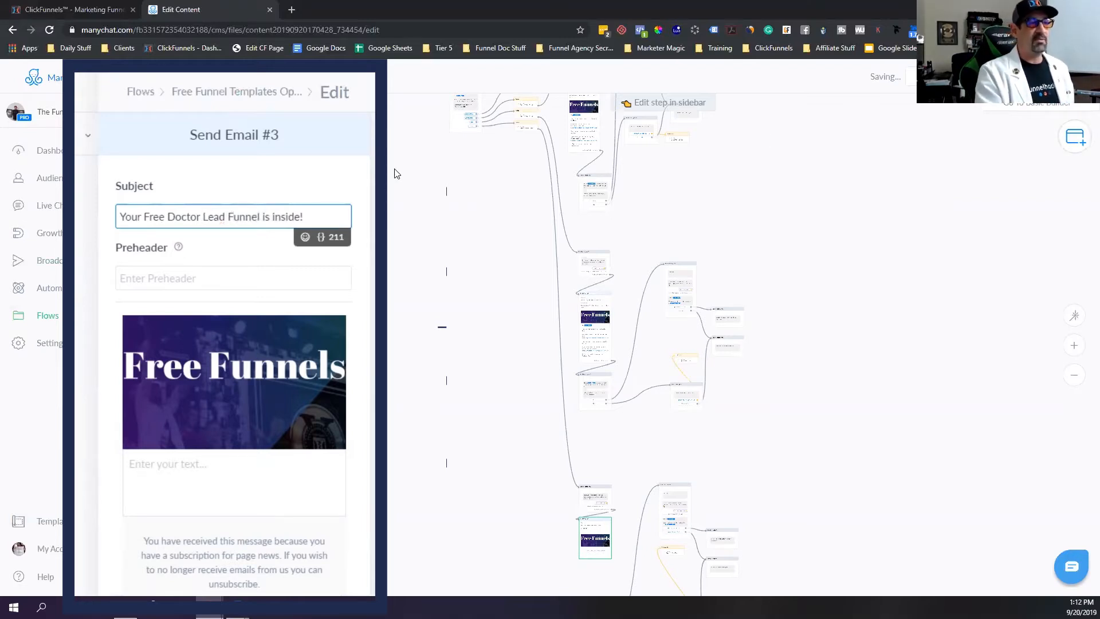
Reopen the Gym Lead Funnel email, Send Email #2, and copy its full preheader text.
{"action": "left_click", "coordinate": [595, 323]}
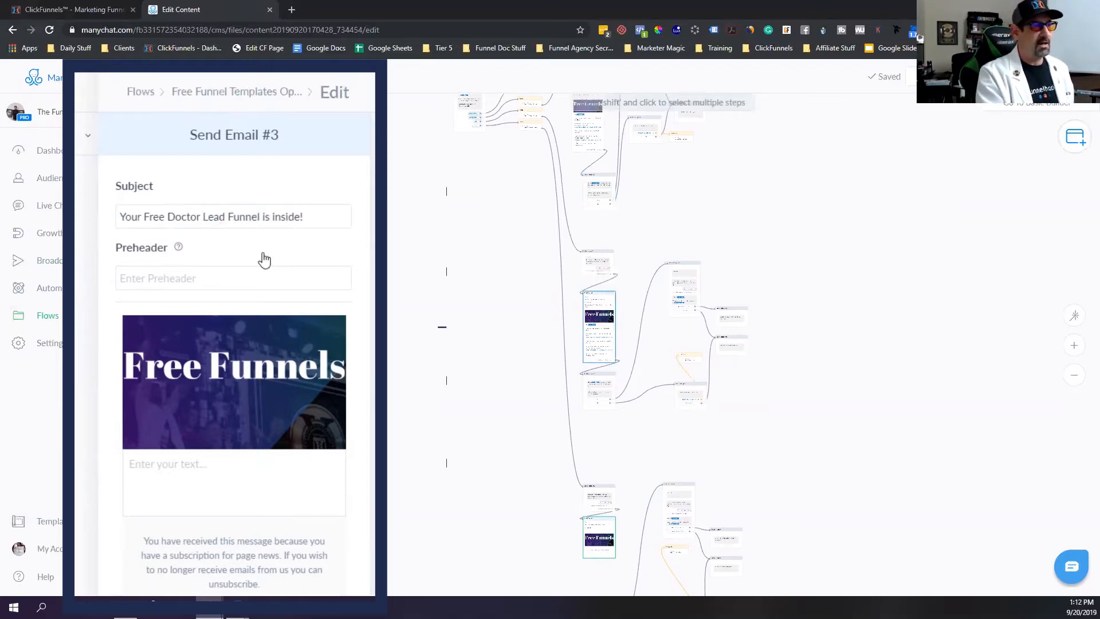
{"action": "scroll", "coordinate": [234, 330], "scroll_direction": "down", "scroll_amount": 3}
{"action": "scroll", "coordinate": [234, 330], "scroll_direction": "up", "scroll_amount": 5}
{"action": "left_click", "coordinate": [240, 274]}
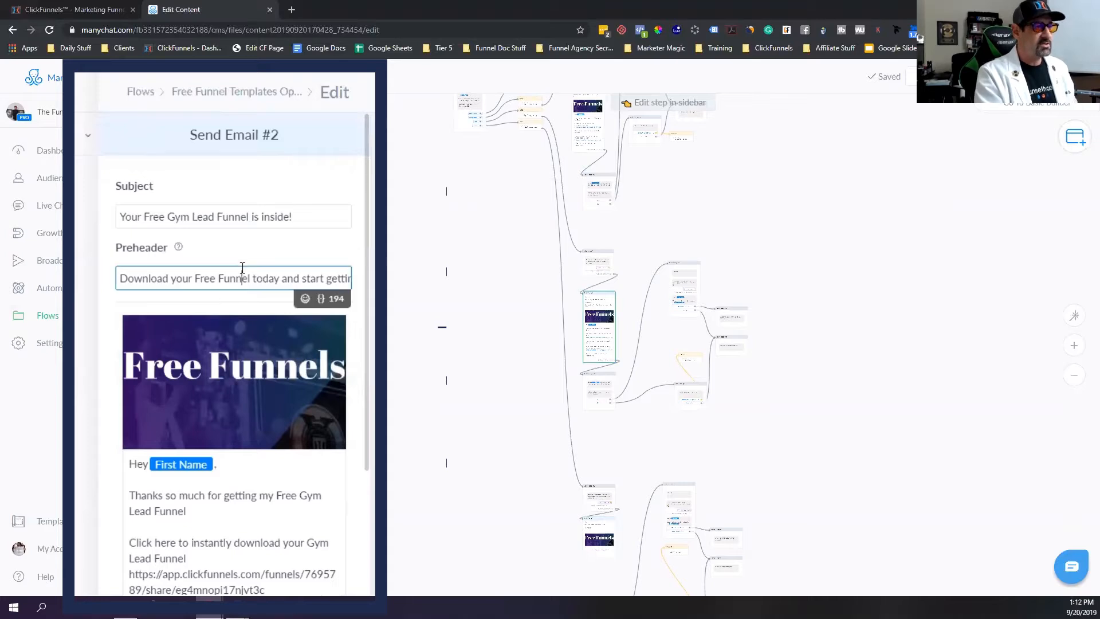
{"action": "key", "text": "ctrl+a"}
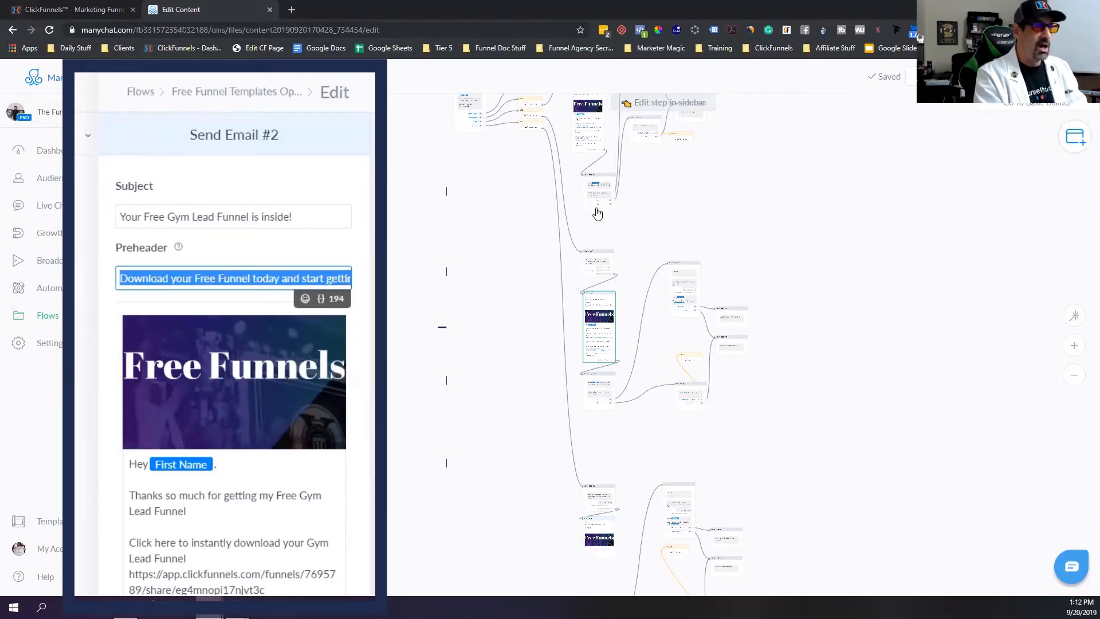
Set the preheader of Send Email #3 to "Download your Free Funnel today and start getting leads!".
{"action": "left_click_drag", "start_coordinate": [596, 528], "coordinate": [601, 525]}
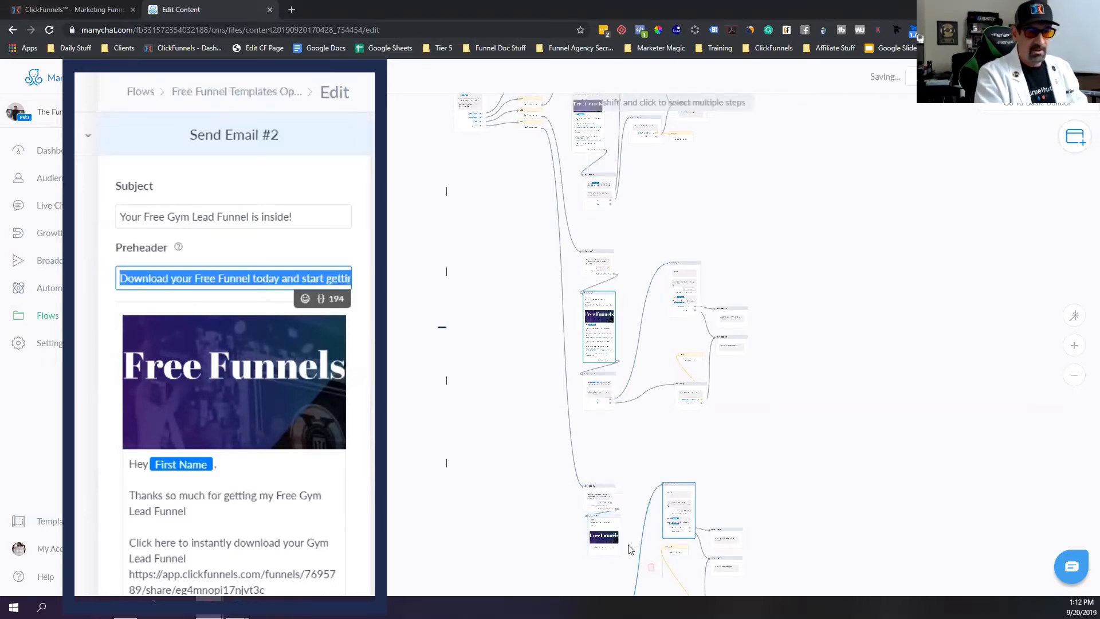
{"action": "left_click", "coordinate": [597, 523]}
{"action": "scroll", "coordinate": [596, 524], "scroll_direction": "up", "scroll_amount": 5}
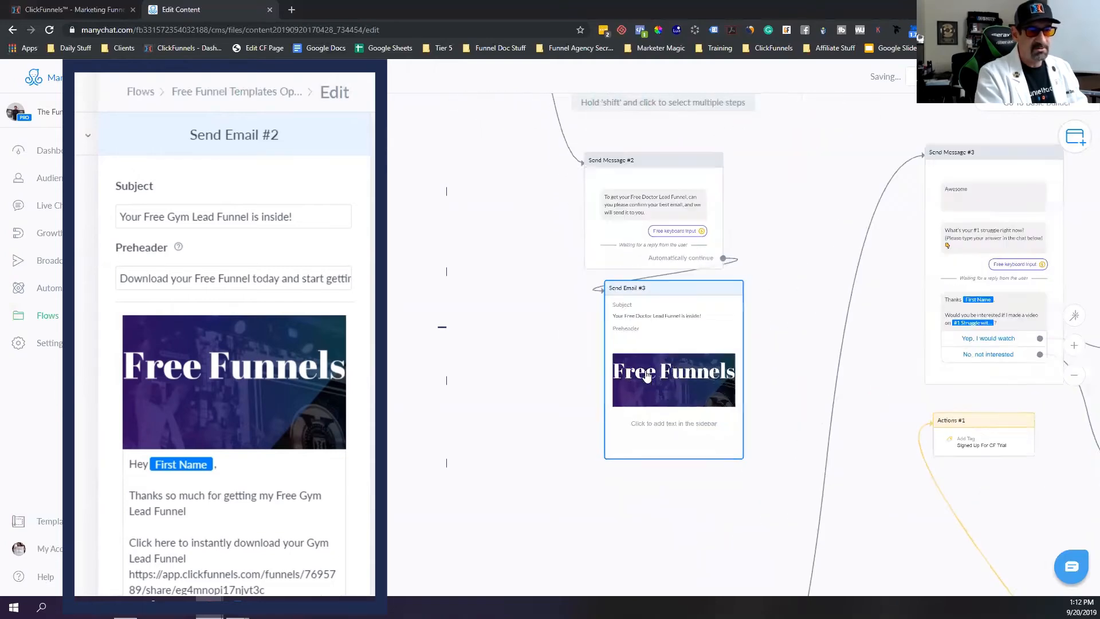
{"action": "left_click", "coordinate": [692, 283]}
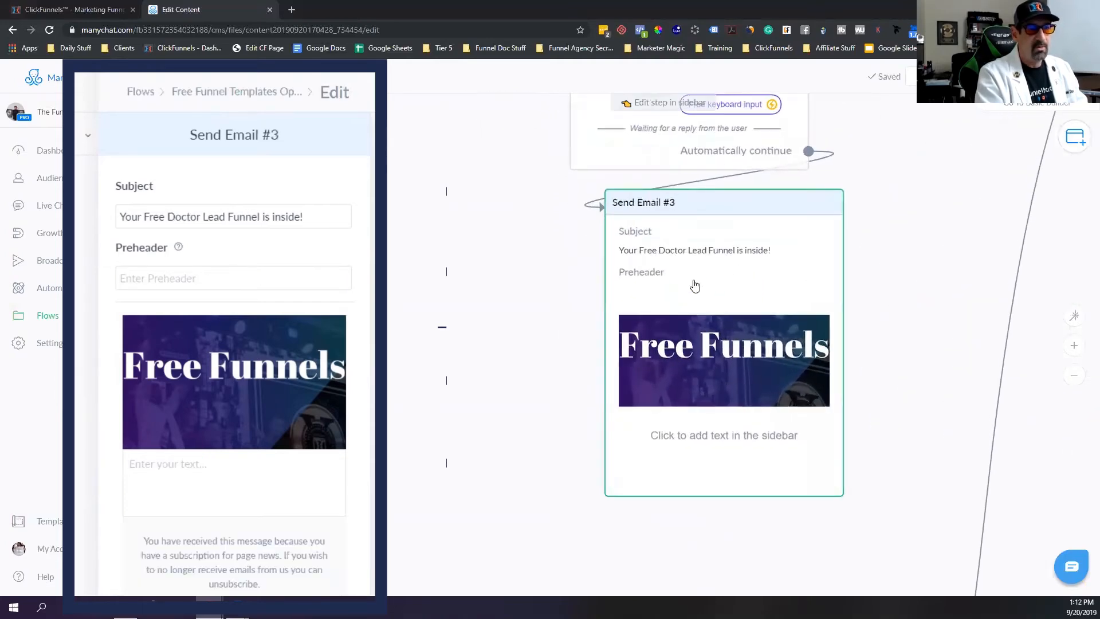
{"action": "left_click", "coordinate": [327, 283]}
{"action": "type", "text": "Download your Free Funnel today and start getting leads!"}
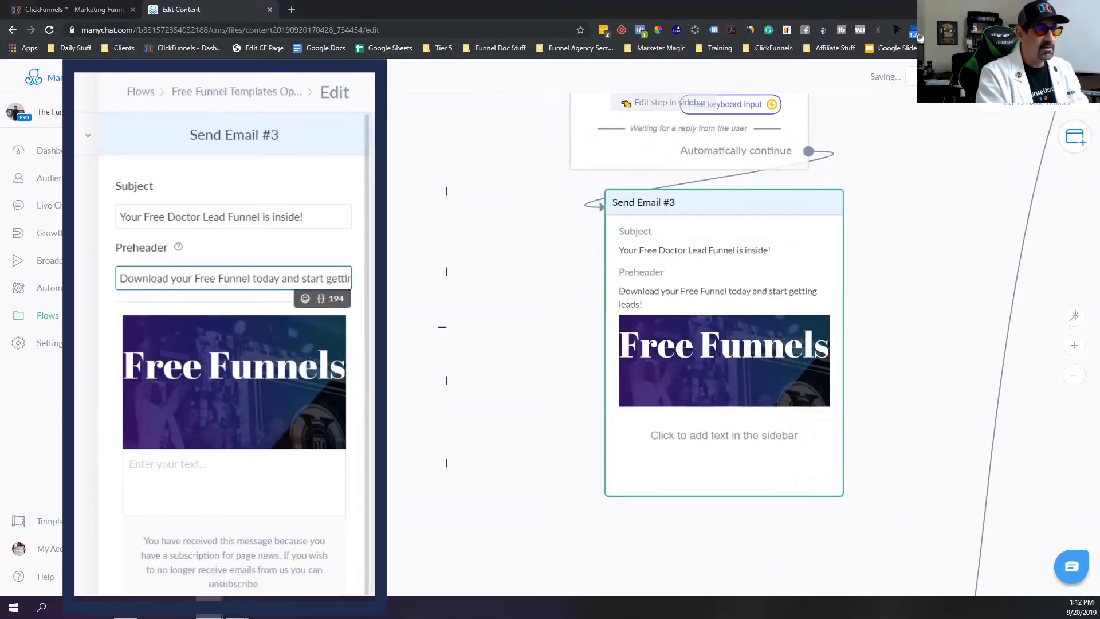
Return to the Gym Lead Funnel email and copy its entire body text, including the First Name greeting.
{"action": "scroll", "coordinate": [464, 189], "scroll_direction": "up", "scroll_amount": 2}
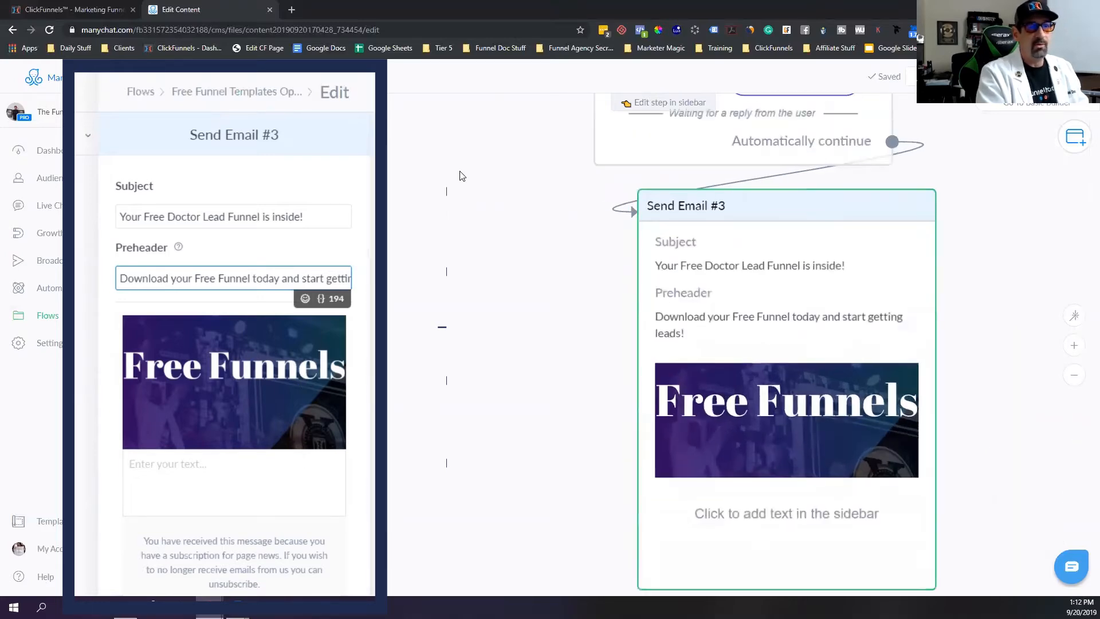
{"action": "scroll", "coordinate": [459, 177], "scroll_direction": "down", "scroll_amount": 5}
{"action": "left_click_drag", "start_coordinate": [450, 183], "coordinate": [454, 436]}
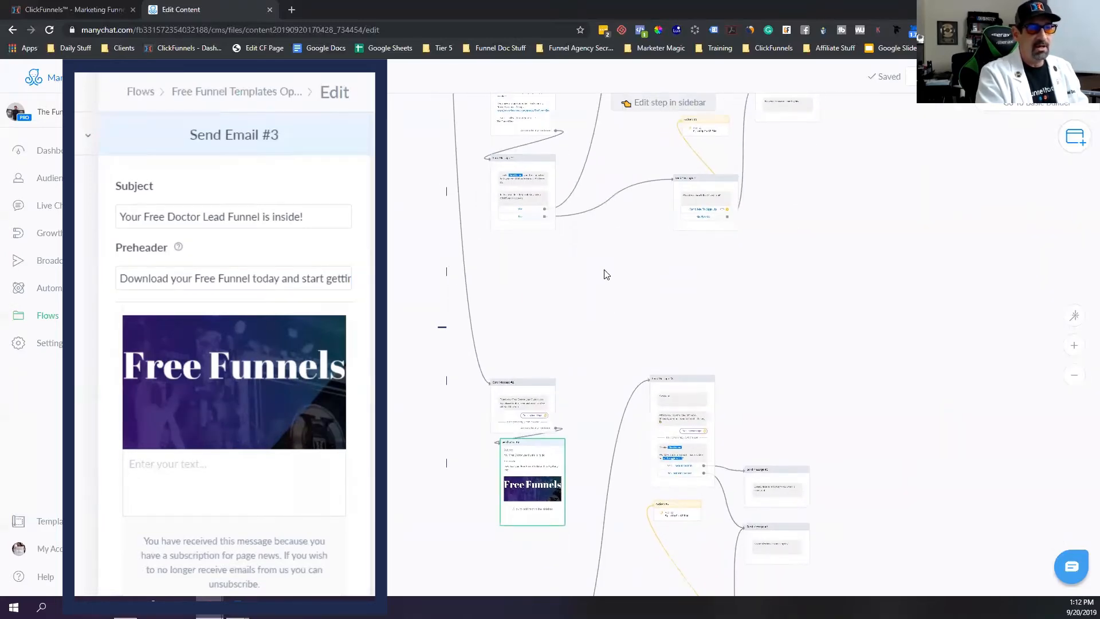
{"action": "left_click_drag", "start_coordinate": [572, 190], "coordinate": [578, 399]}
{"action": "left_click", "coordinate": [543, 262]}
{"action": "left_click", "coordinate": [199, 368]}
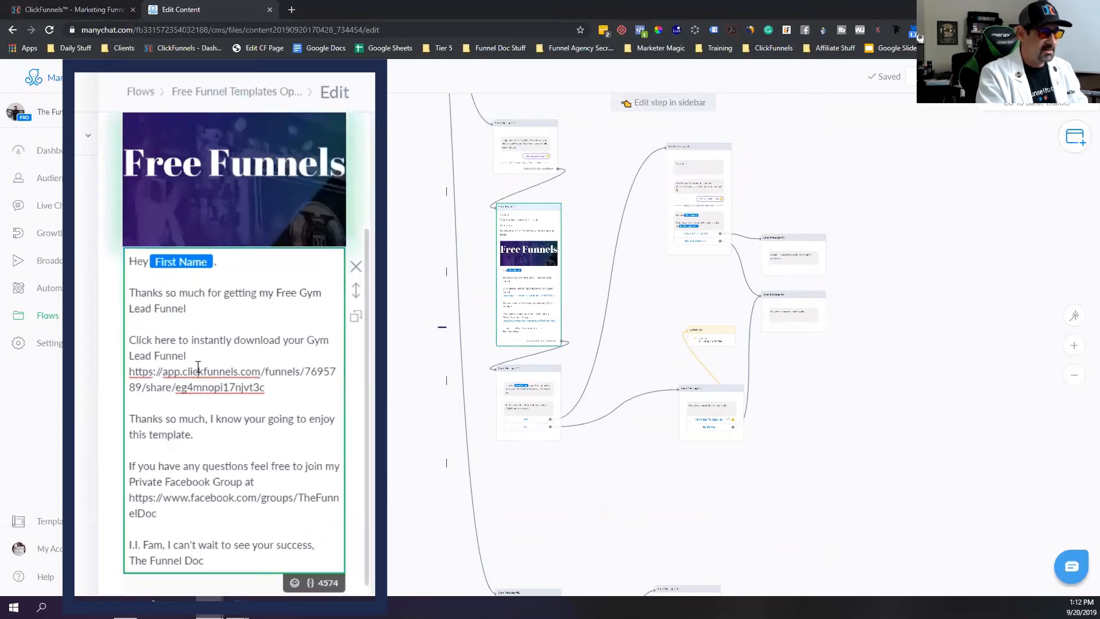
{"action": "key", "text": "ctrl+a"}
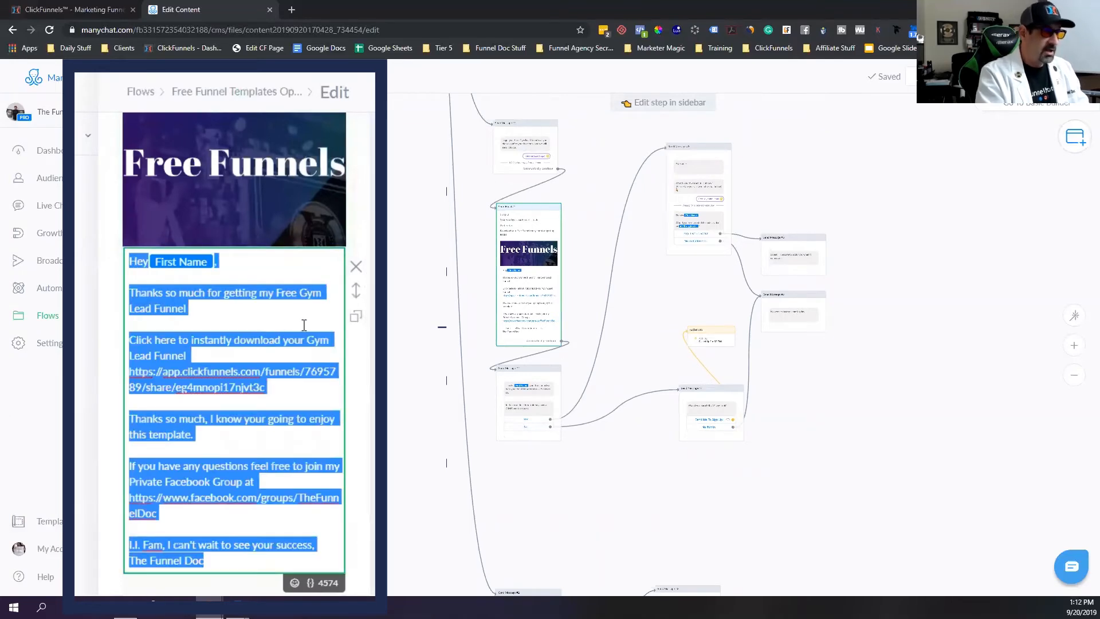
Paste the copied body text into the empty text block of Send Email #3.
{"action": "scroll", "coordinate": [576, 525], "scroll_direction": "down", "scroll_amount": 2}
{"action": "left_click_drag", "start_coordinate": [575, 525], "coordinate": [529, 269]}
{"action": "left_click", "coordinate": [507, 359]}
{"action": "left_click", "coordinate": [245, 466]}
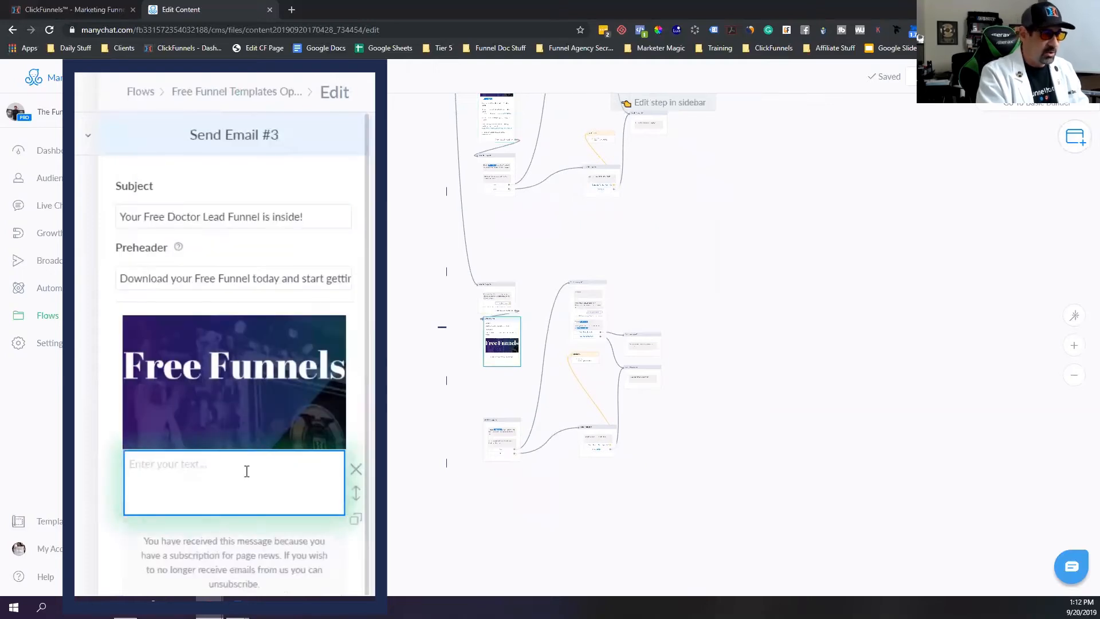
{"action": "key", "text": "ctrl+v"}
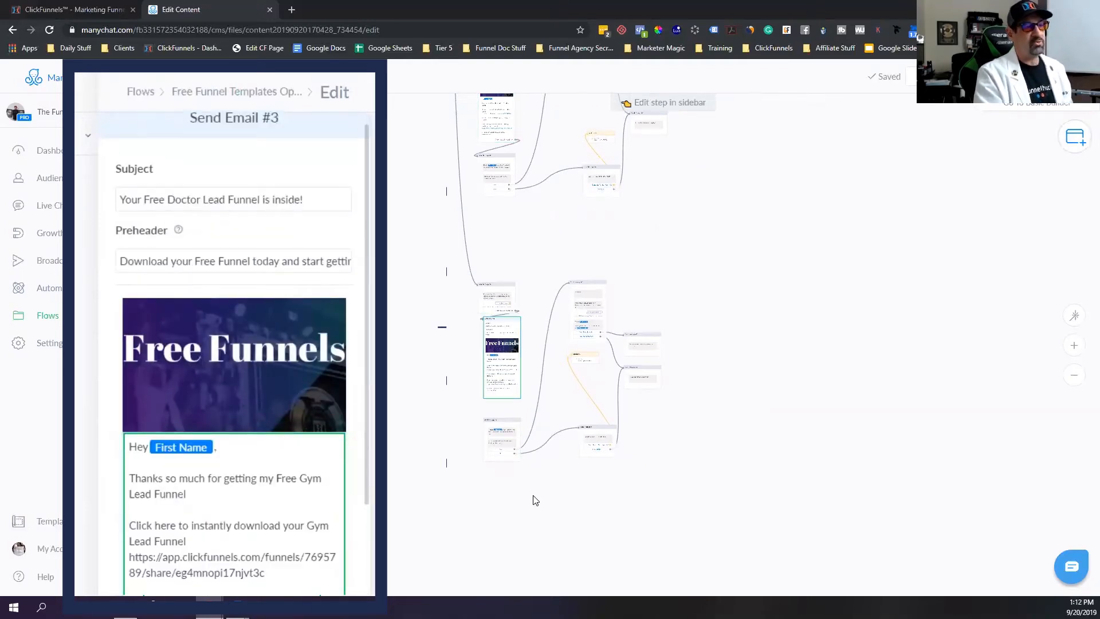
Replace "Gym" with "Doctor" in the thank-you sentence of Send Email #3's body text.
{"action": "left_click_drag", "start_coordinate": [471, 529], "coordinate": [493, 494]}
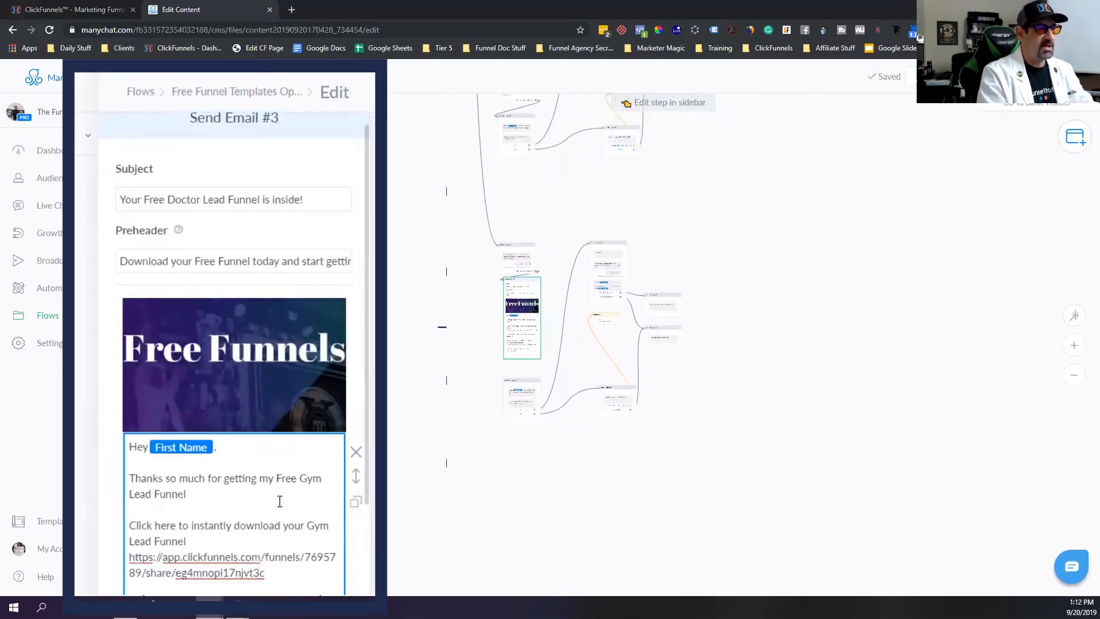
{"action": "left_click", "coordinate": [302, 487]}
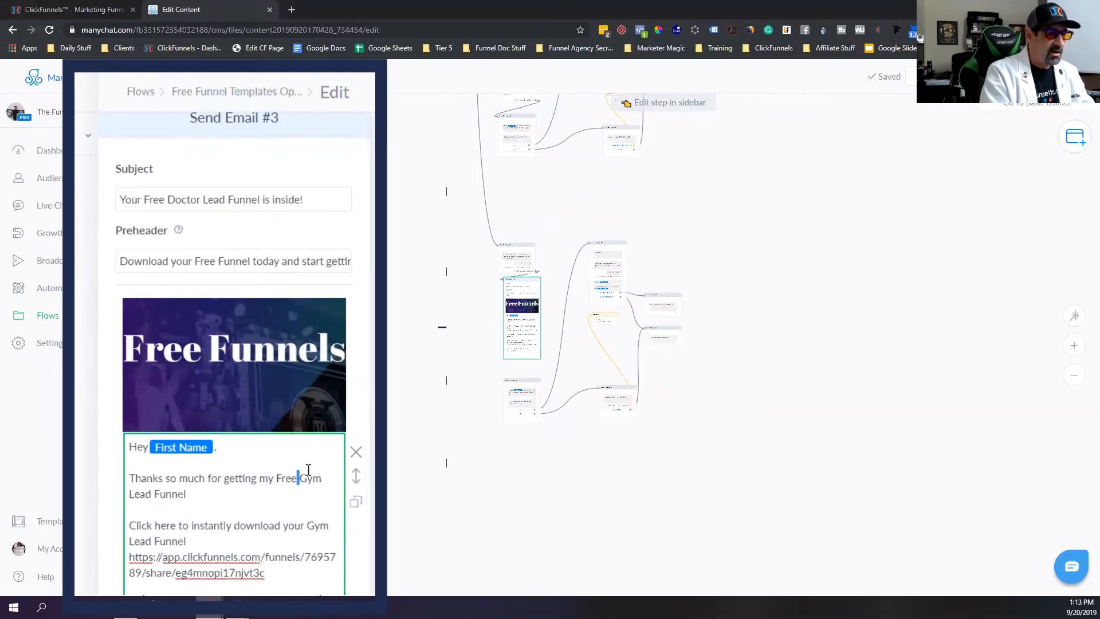
{"action": "left_click_drag", "start_coordinate": [320, 477], "coordinate": [300, 477]}
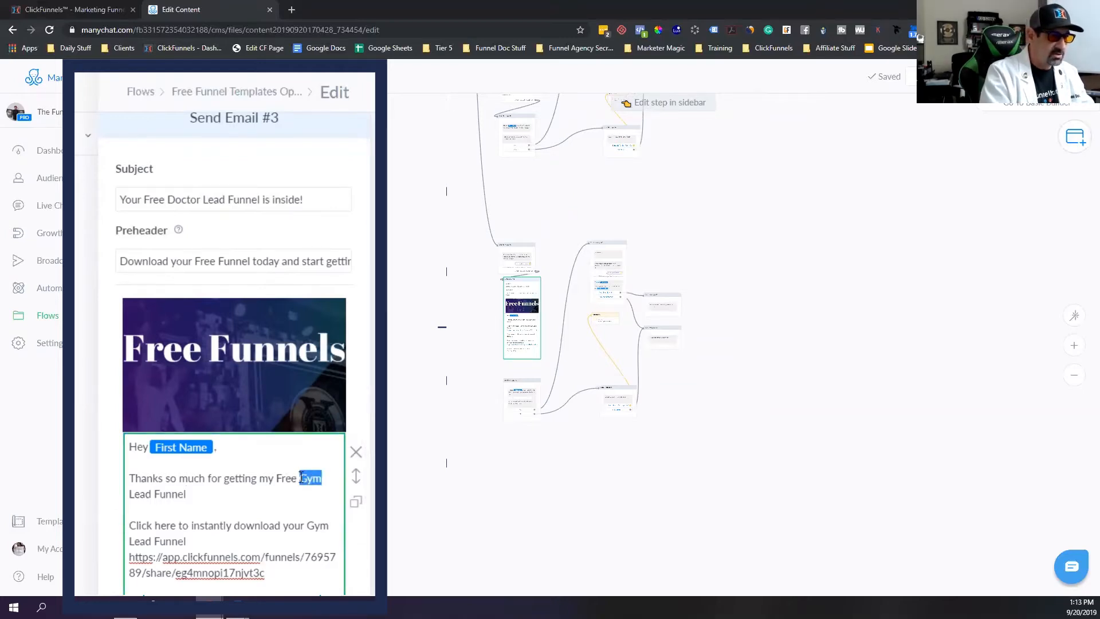
{"action": "type", "text": "Doctor"}
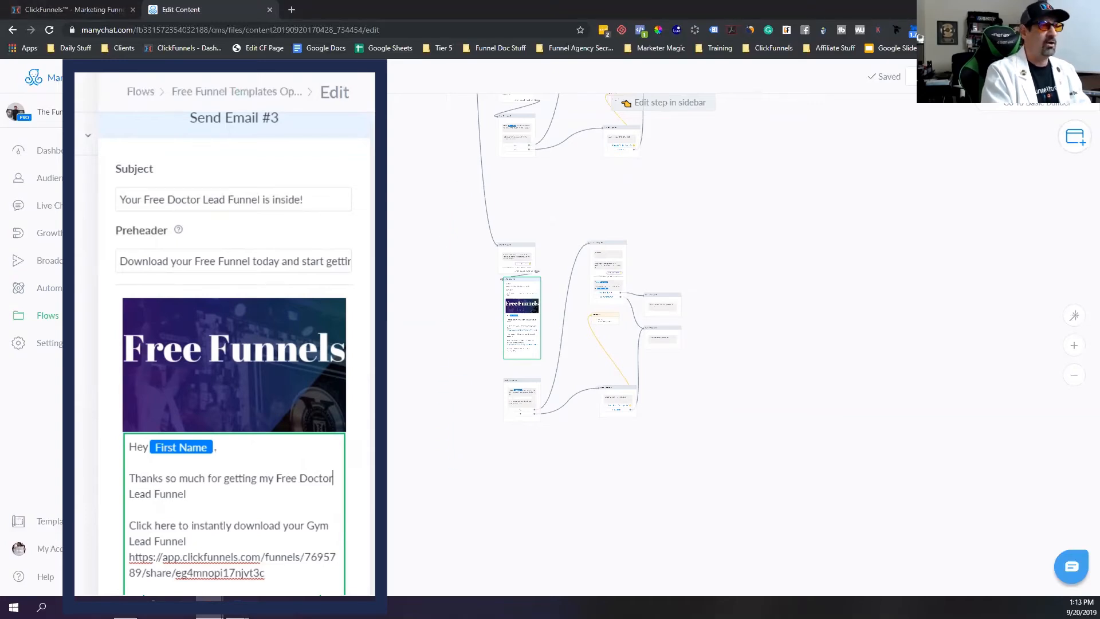
Replace the email's download link with the Doctor funnel's ClickFunnels share link and change "Gym" to "Doctor" in the download sentence.
{"action": "left_click_drag", "start_coordinate": [73, 9], "coordinate": [74, 114]}
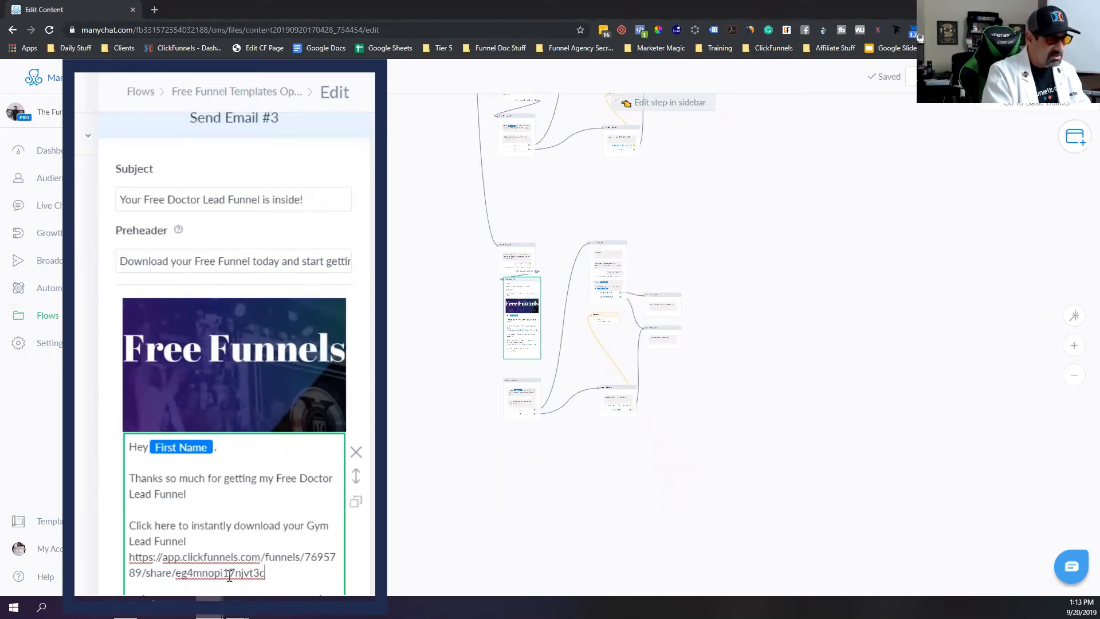
{"action": "left_click_drag", "start_coordinate": [273, 571], "coordinate": [130, 557]}
{"action": "key", "text": "ctrl+v"}
{"action": "scroll", "coordinate": [257, 528], "scroll_direction": "down", "scroll_amount": 3}
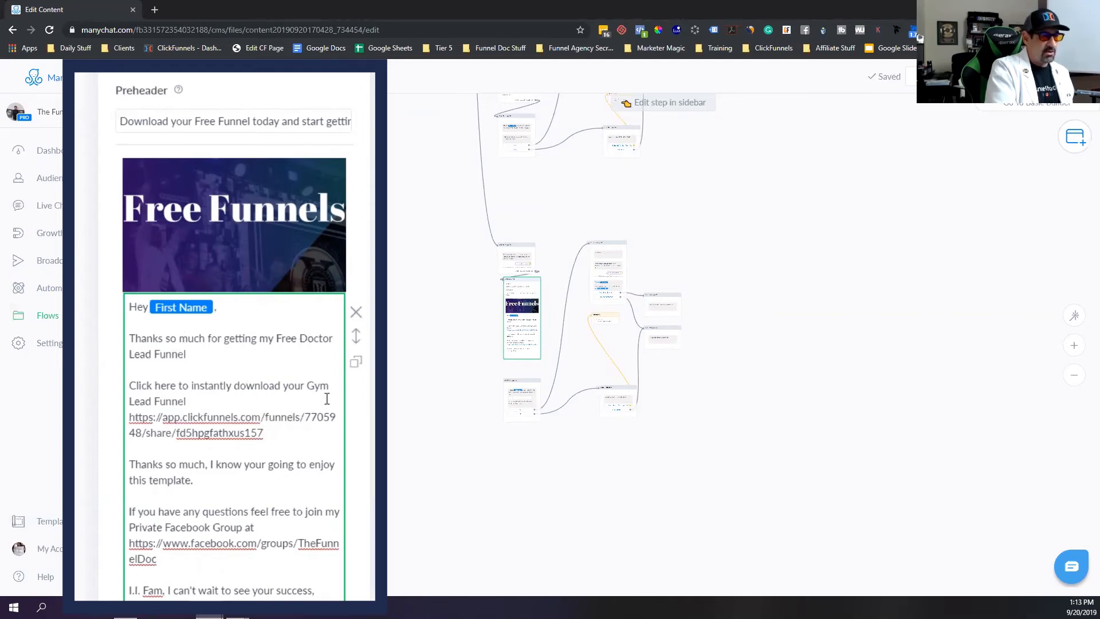
{"action": "left_click_drag", "start_coordinate": [329, 385], "coordinate": [307, 385]}
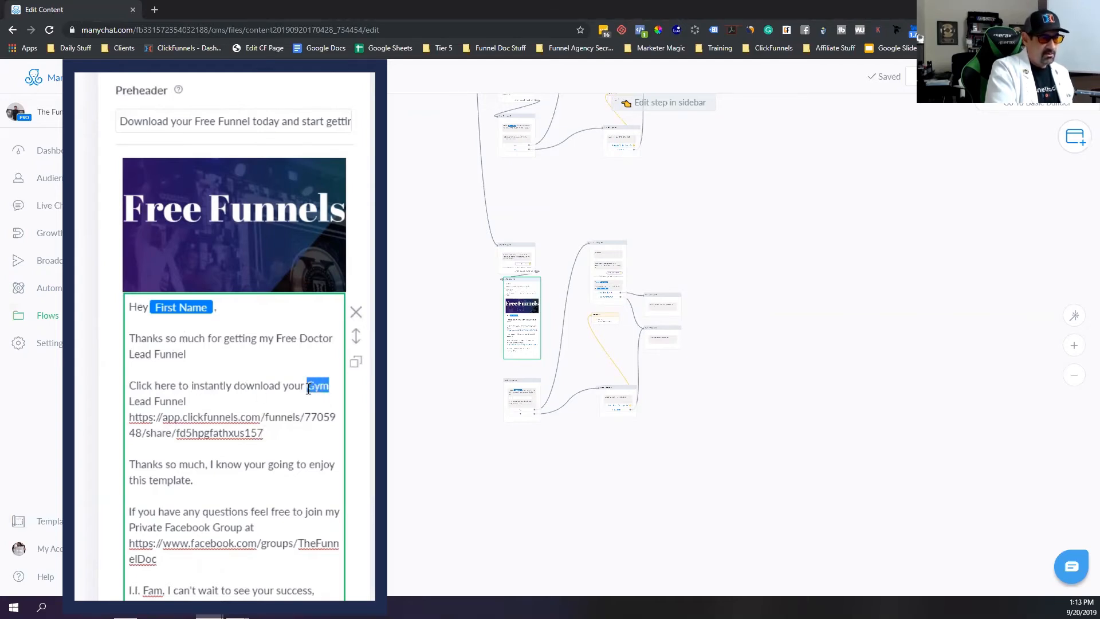
{"action": "type", "text": "Doctor"}
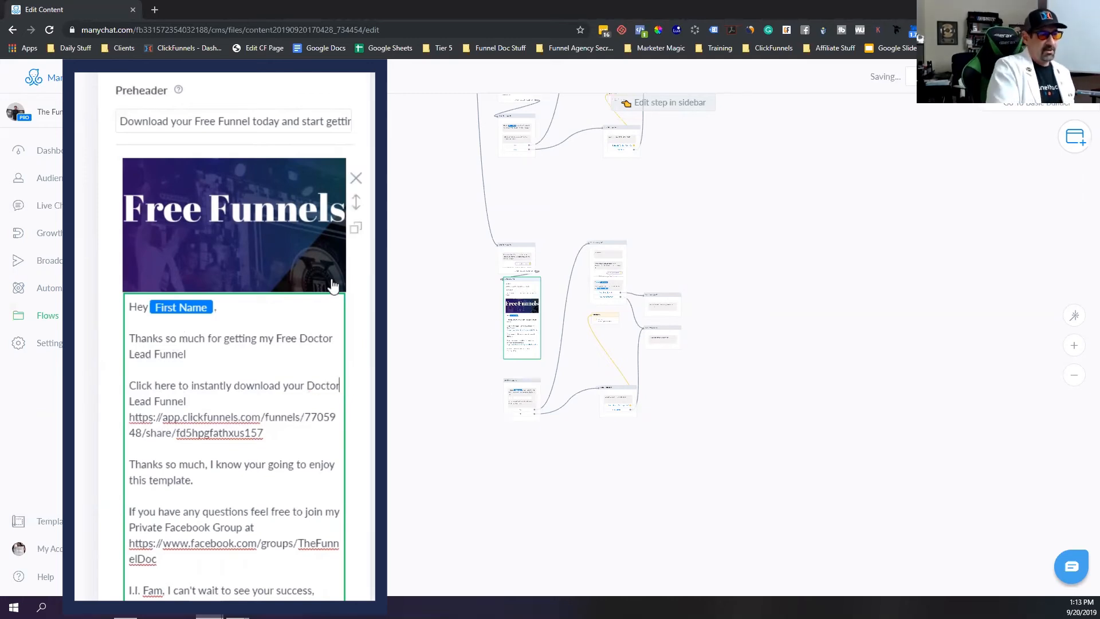
Review the finished email down to its mailing address footer, and open the account's Email settings in a separate browser tab.
{"action": "scroll", "coordinate": [319, 429], "scroll_direction": "down", "scroll_amount": 3}
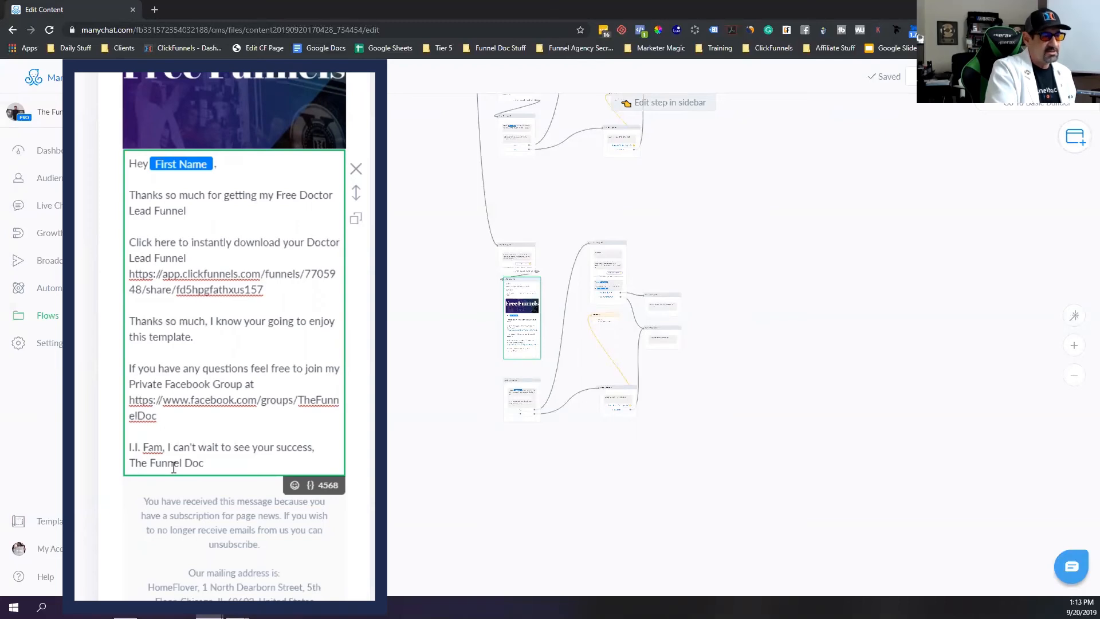
{"action": "scroll", "coordinate": [276, 317], "scroll_direction": "down", "scroll_amount": 4}
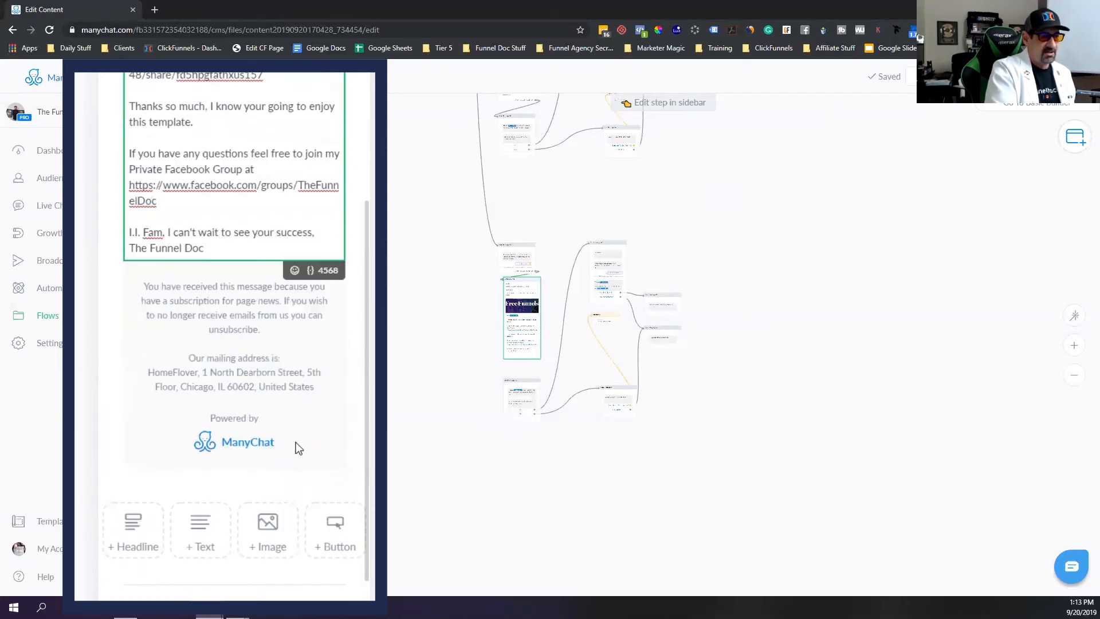
{"action": "scroll", "coordinate": [298, 448], "scroll_direction": "down", "scroll_amount": 1}
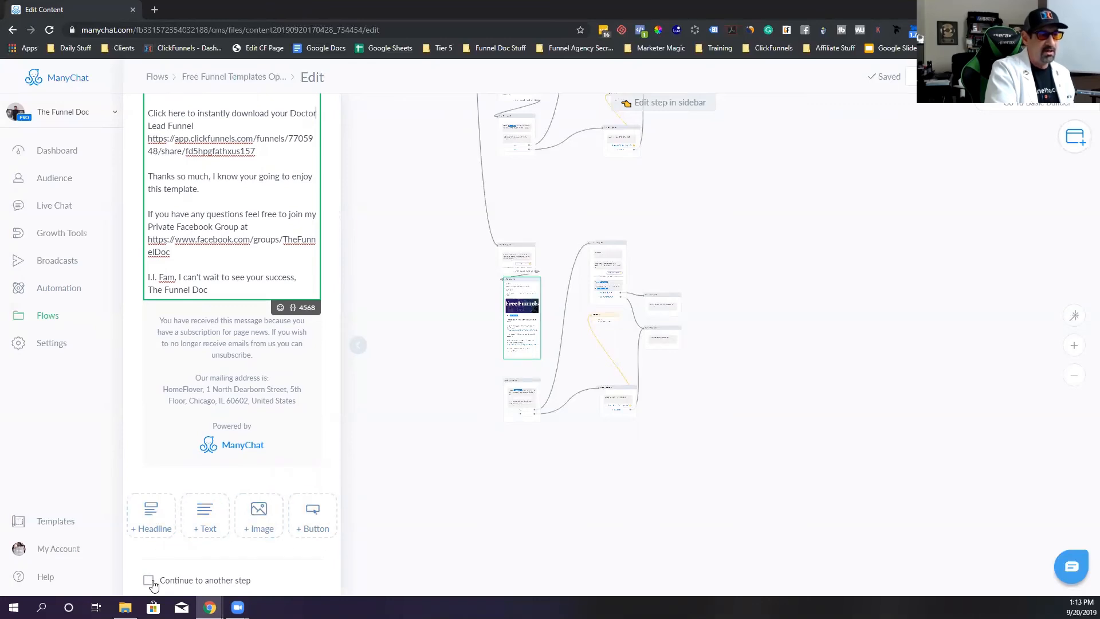
{"action": "scroll", "coordinate": [289, 400], "scroll_direction": "up", "scroll_amount": 3}
{"action": "scroll", "coordinate": [290, 400], "scroll_direction": "up", "scroll_amount": 2}
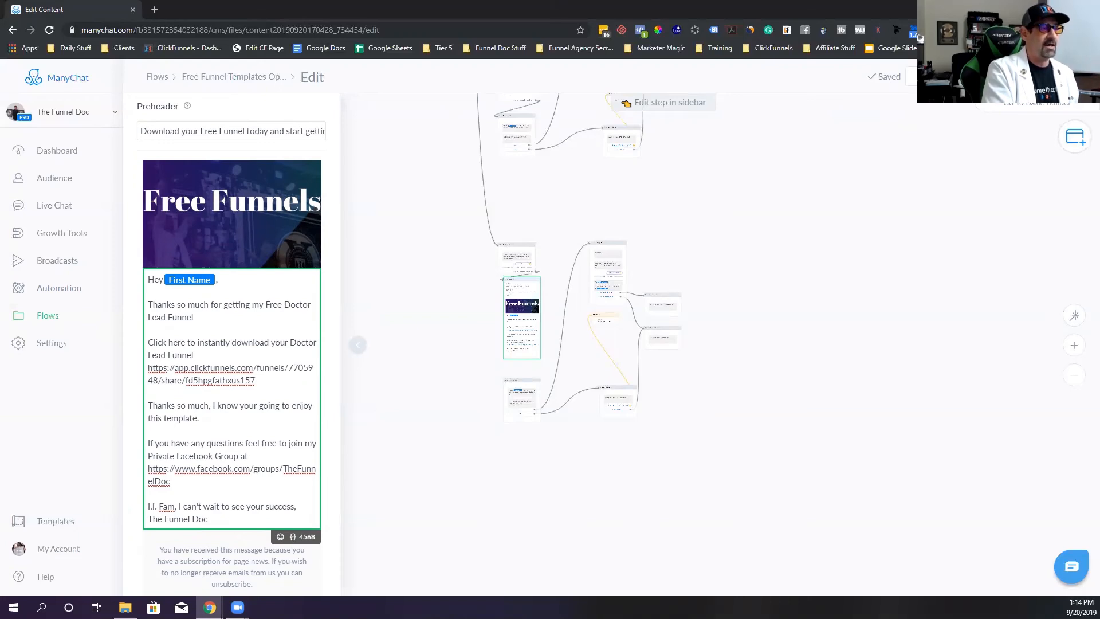
{"action": "right_click", "coordinate": [55, 348]}
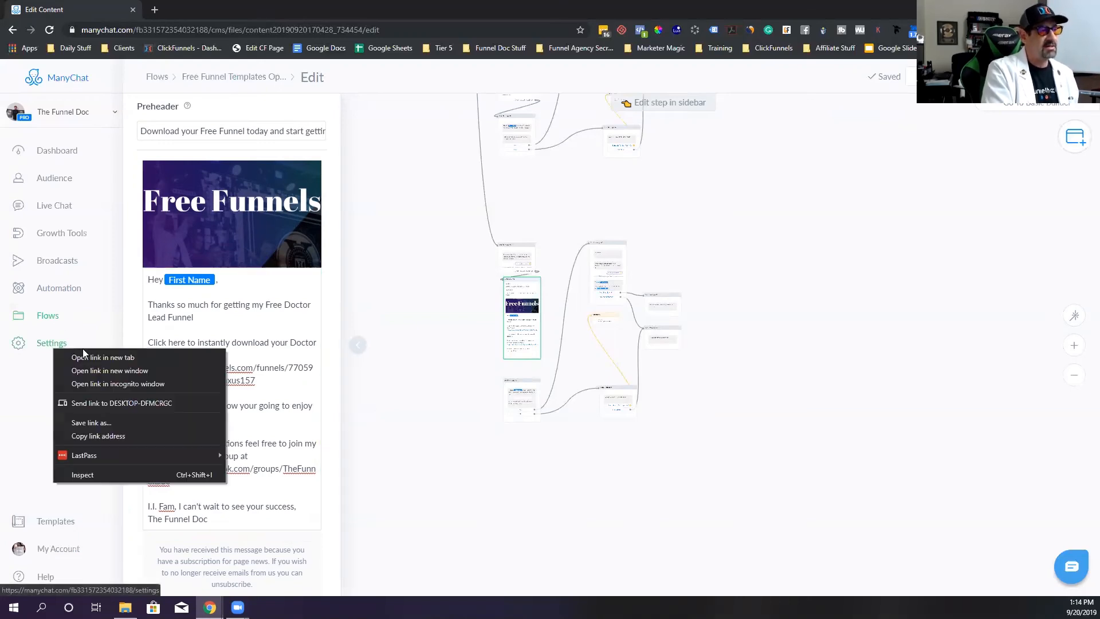
{"action": "left_click", "coordinate": [141, 360]}
{"action": "left_click", "coordinate": [205, 16]}
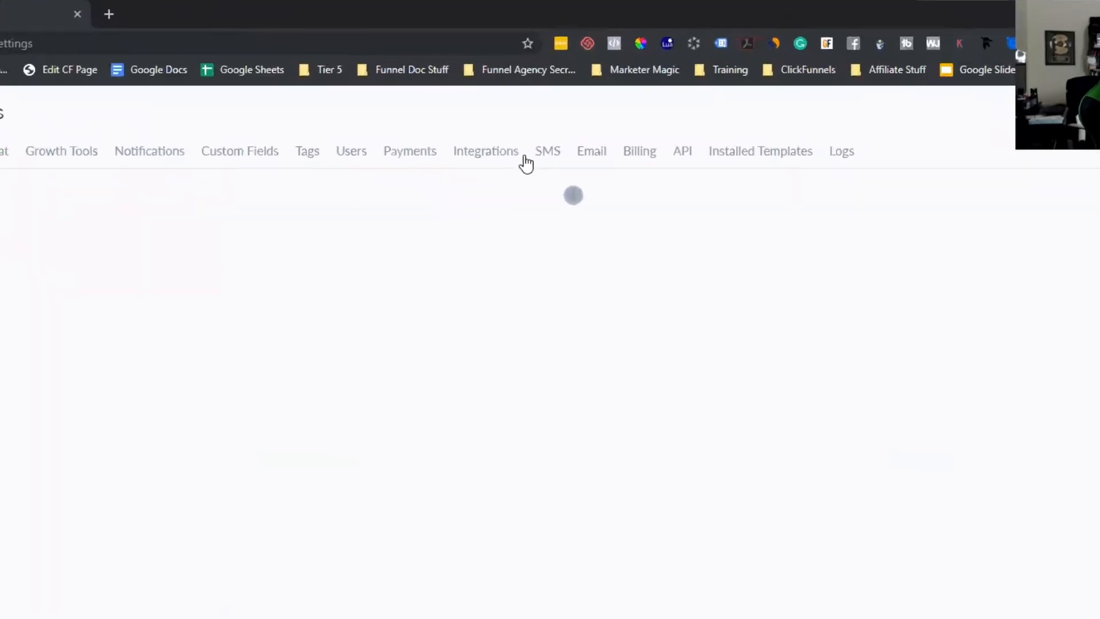
{"action": "left_click", "coordinate": [587, 156]}
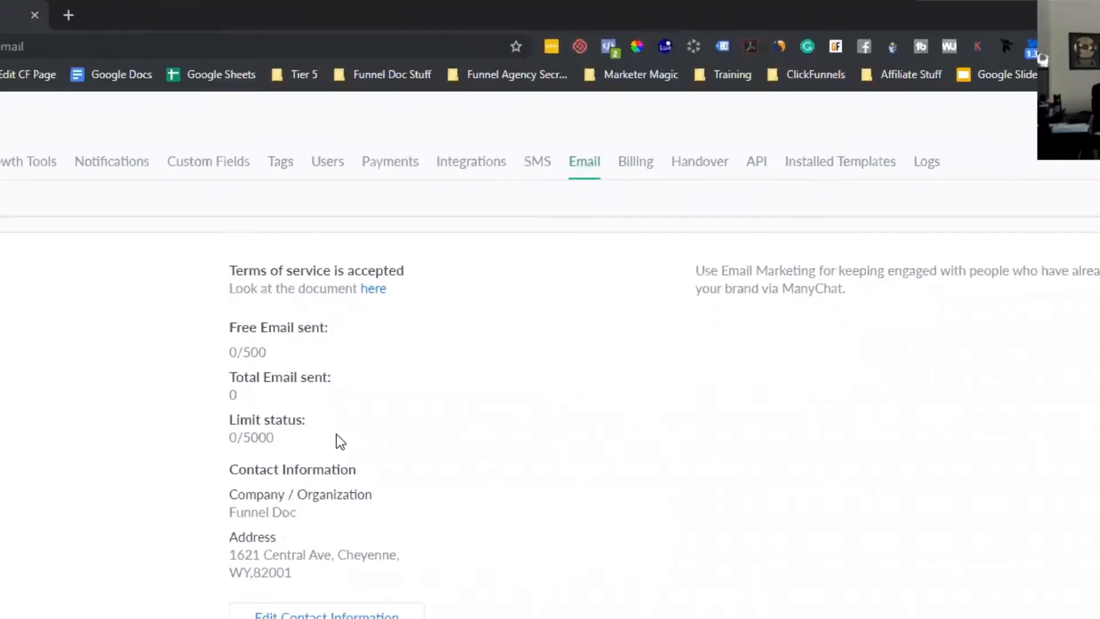